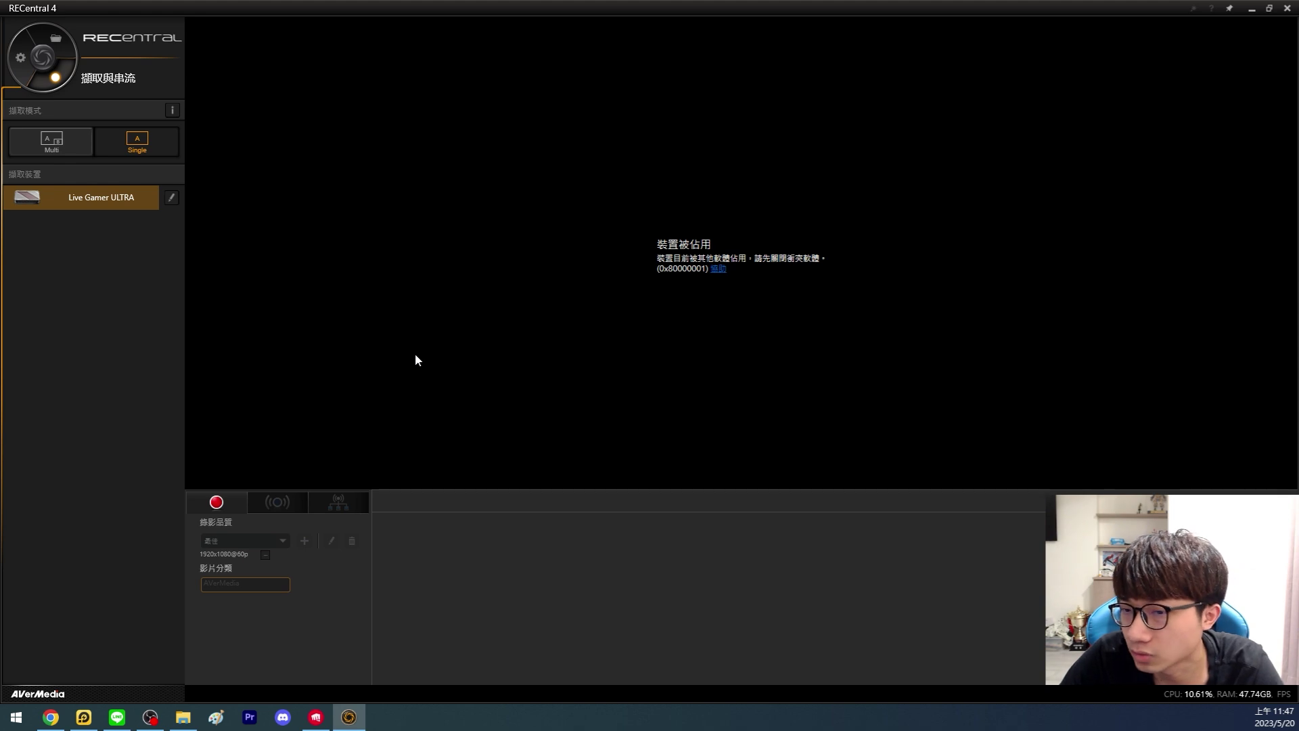
Set the decoding format of the Live Gamer ULTRA capture device to P010, with automatic quality settings, and confirm.
click(172, 198)
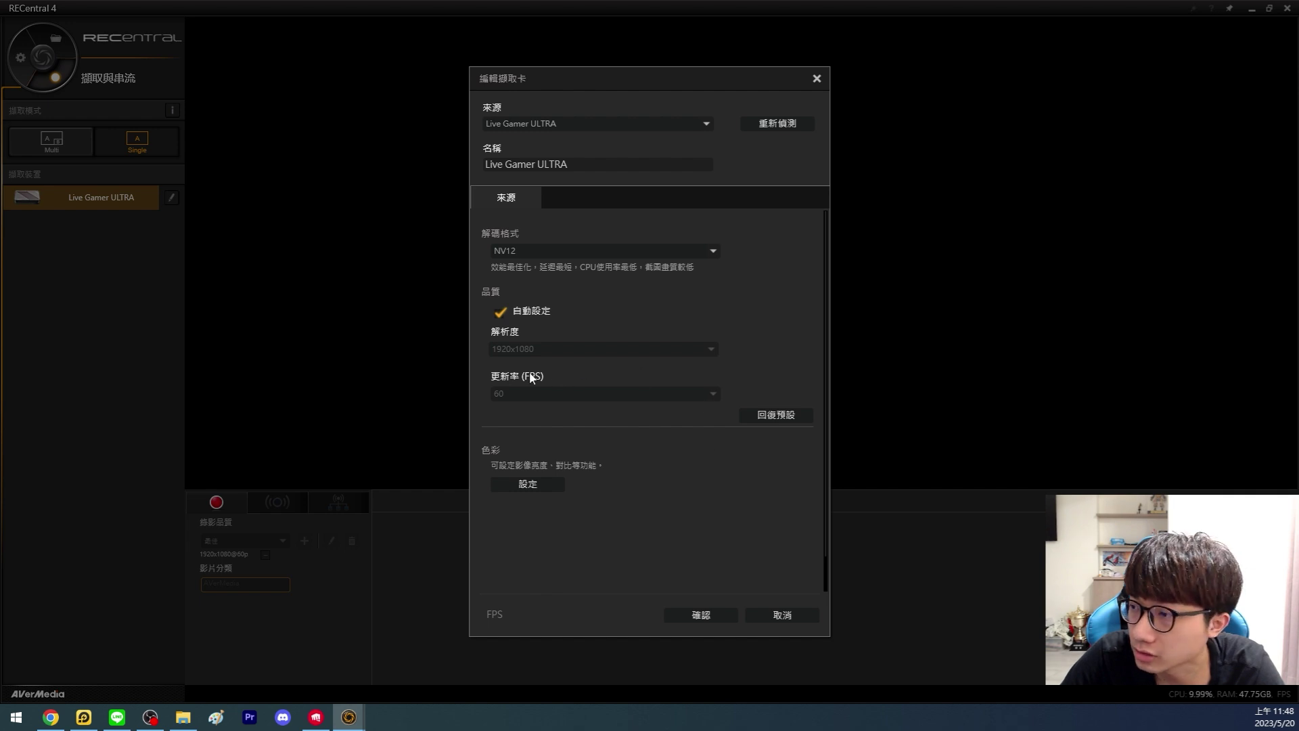
click(527, 313)
click(584, 254)
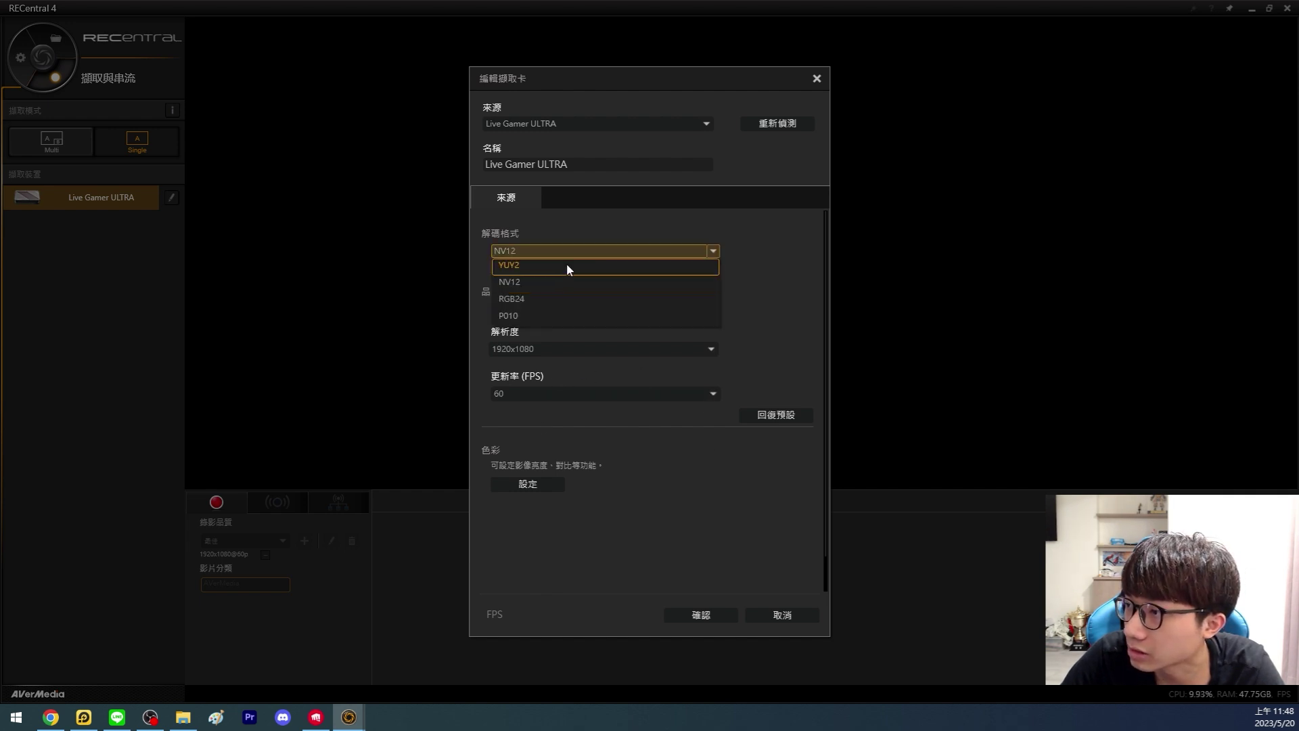
click(536, 315)
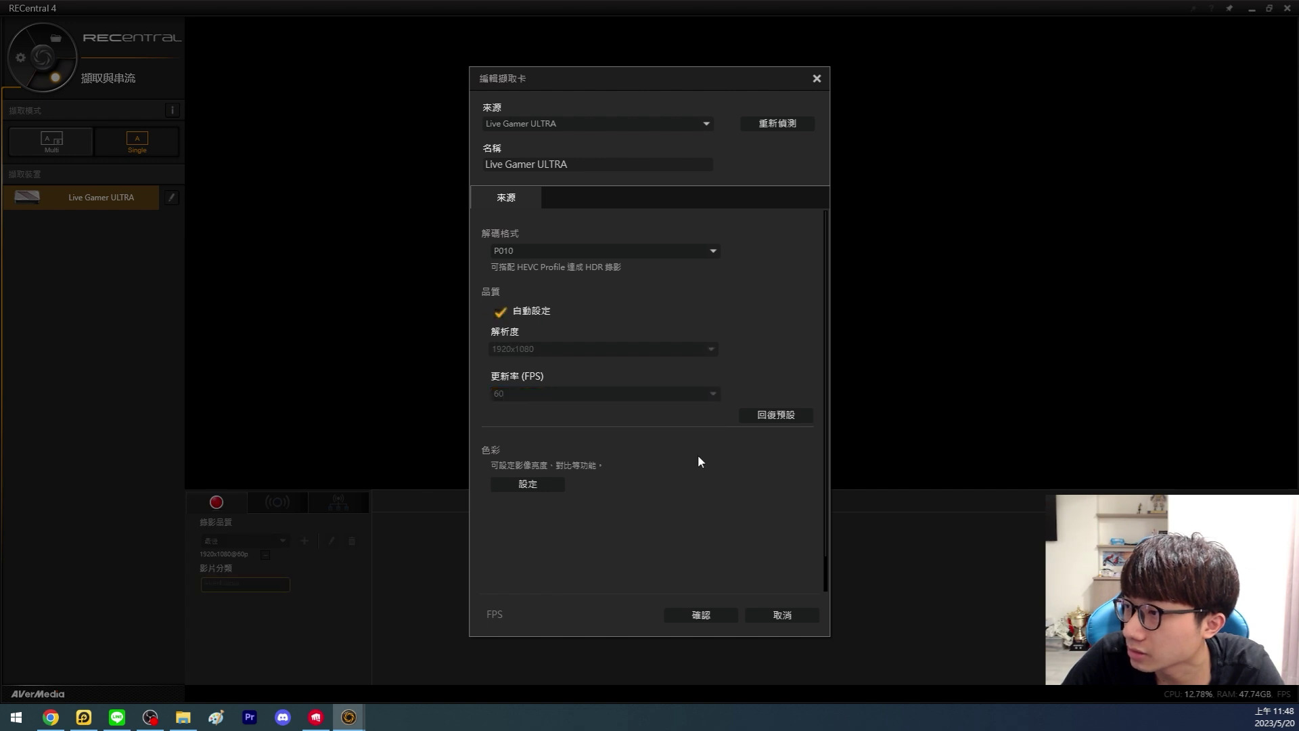
click(698, 613)
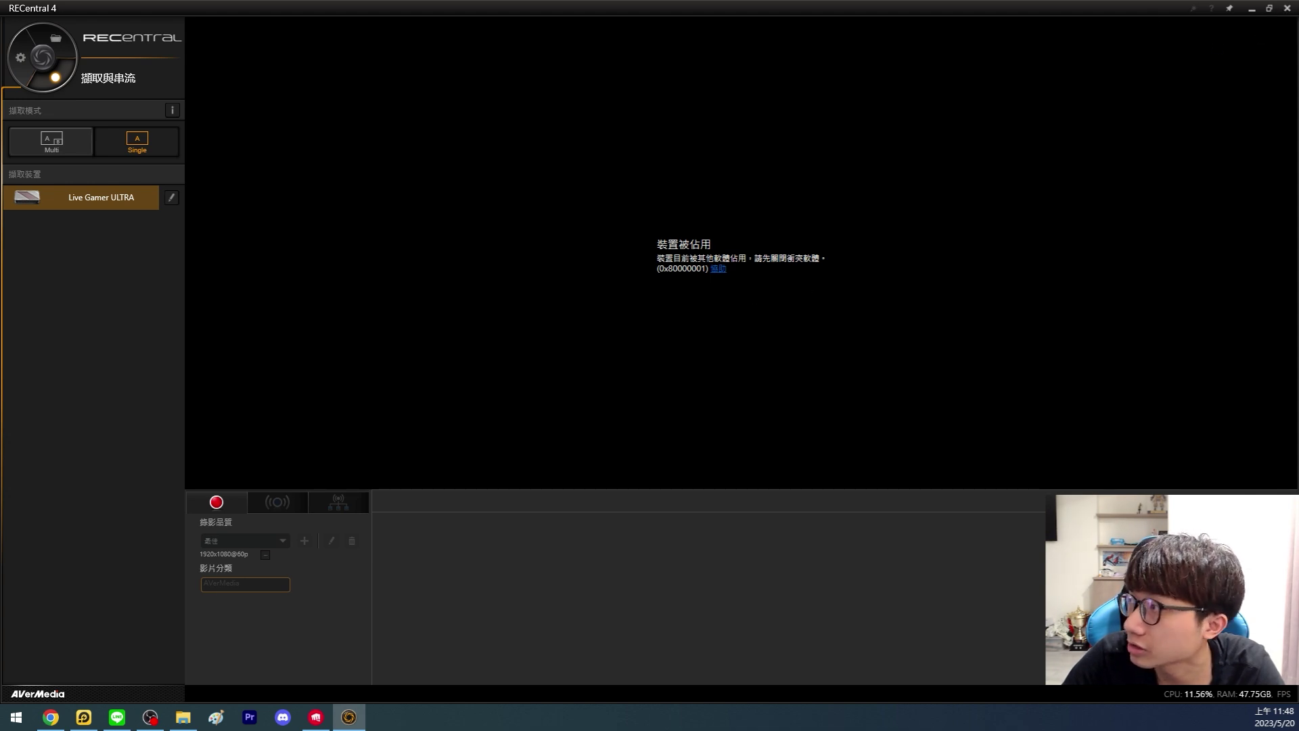
Close RECentral and switch to OBS.
click(1287, 8)
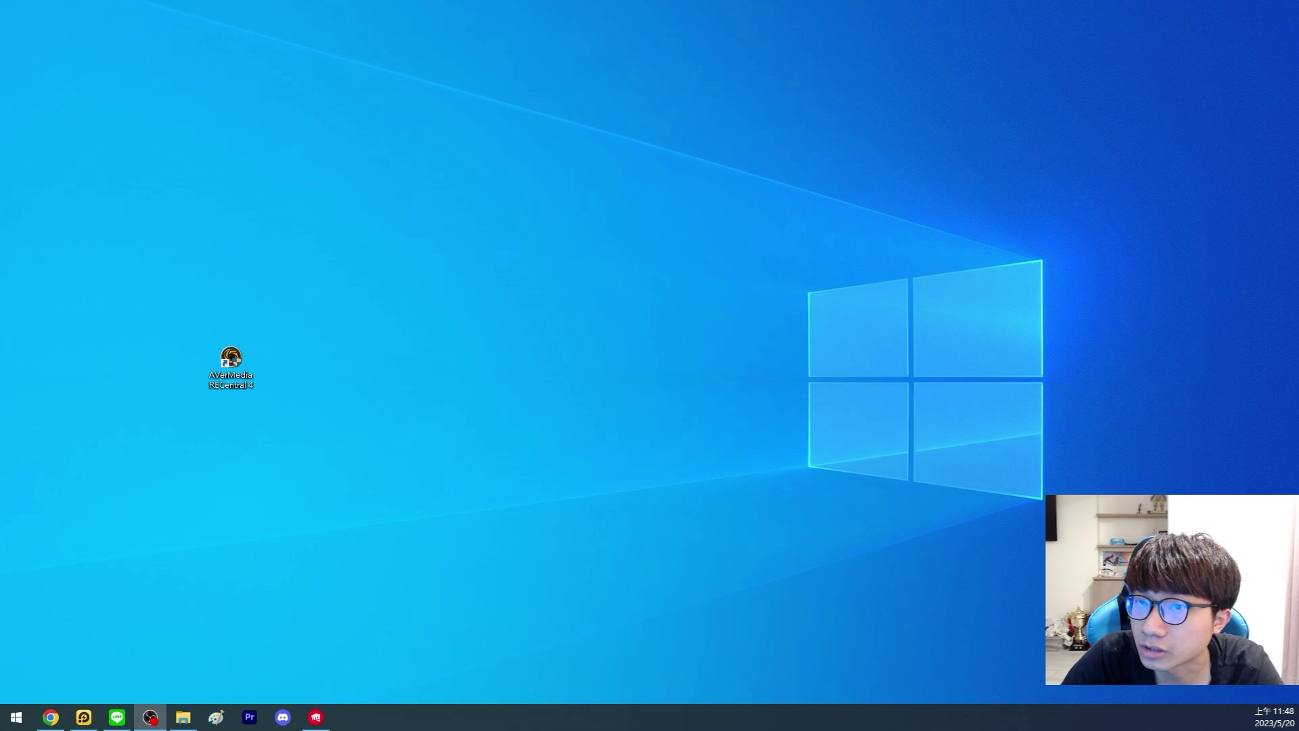
click(149, 717)
double_click(880, 90)
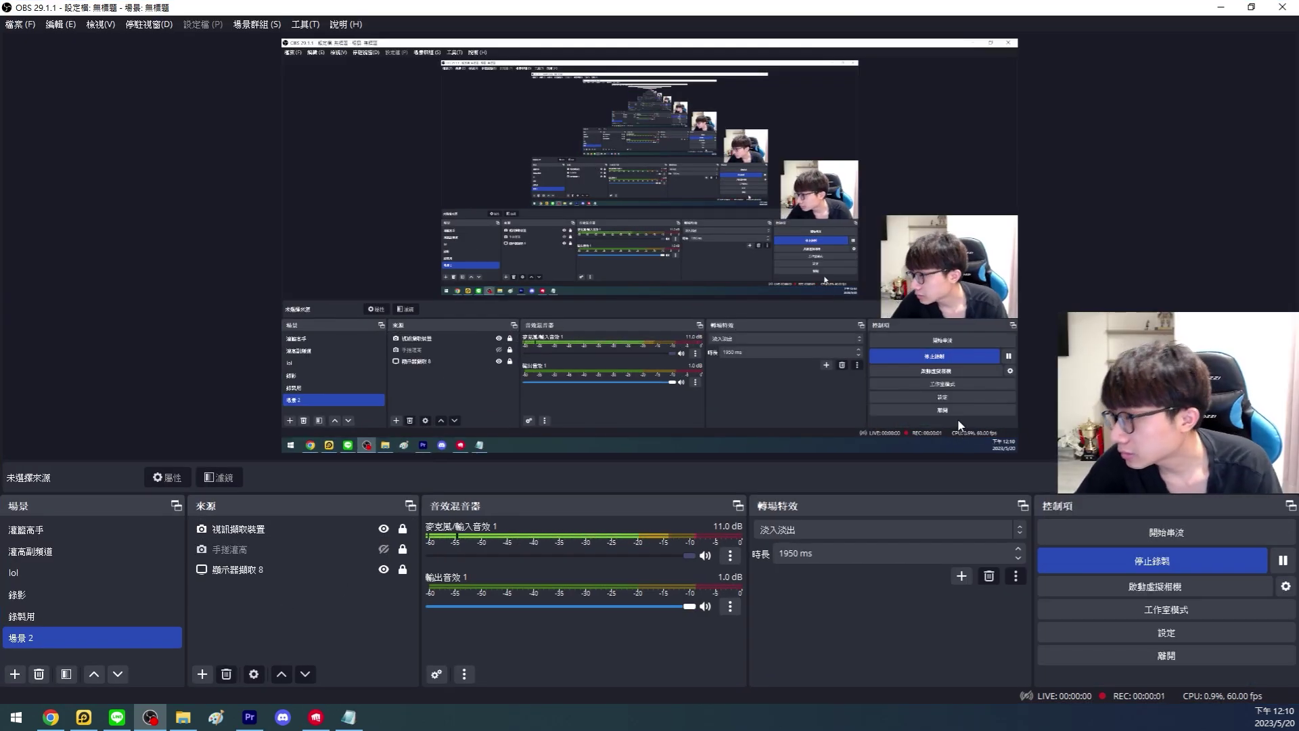
Add a video capture device source named 薩爾達 to the current scene and dismiss its properties.
click(291, 617)
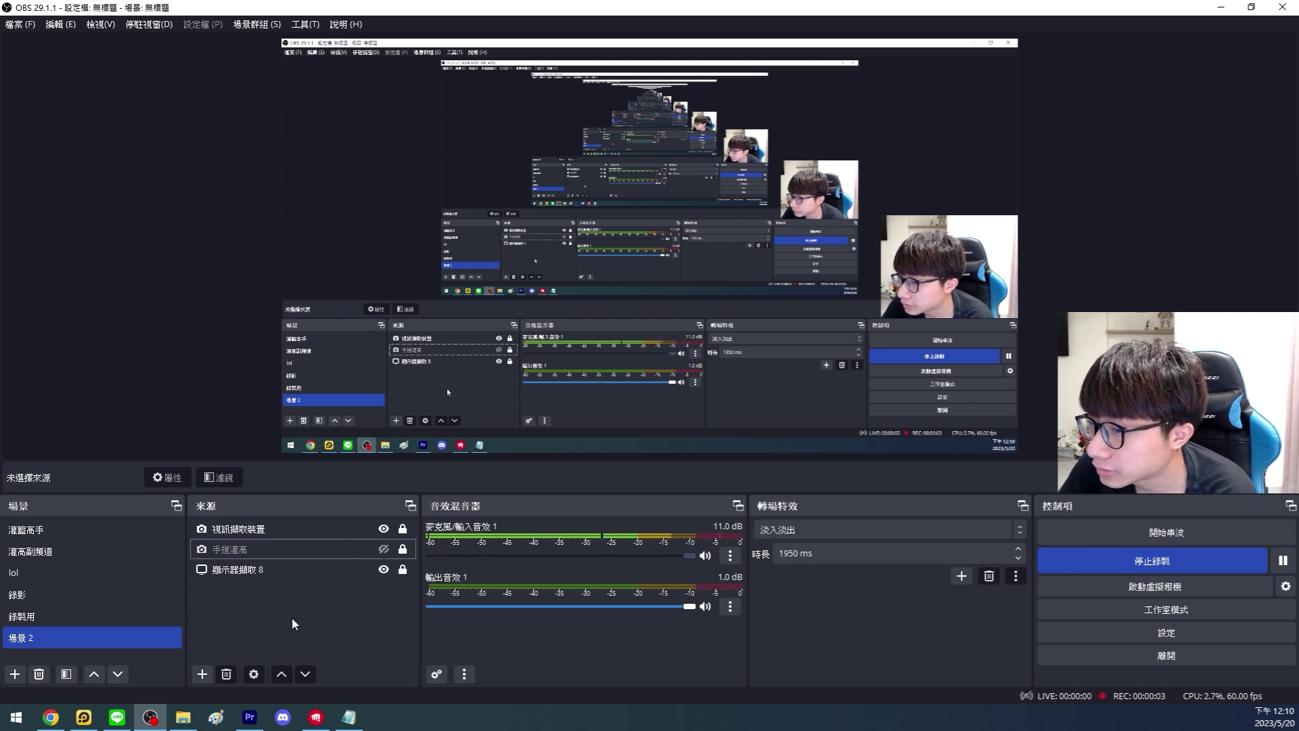
click(201, 674)
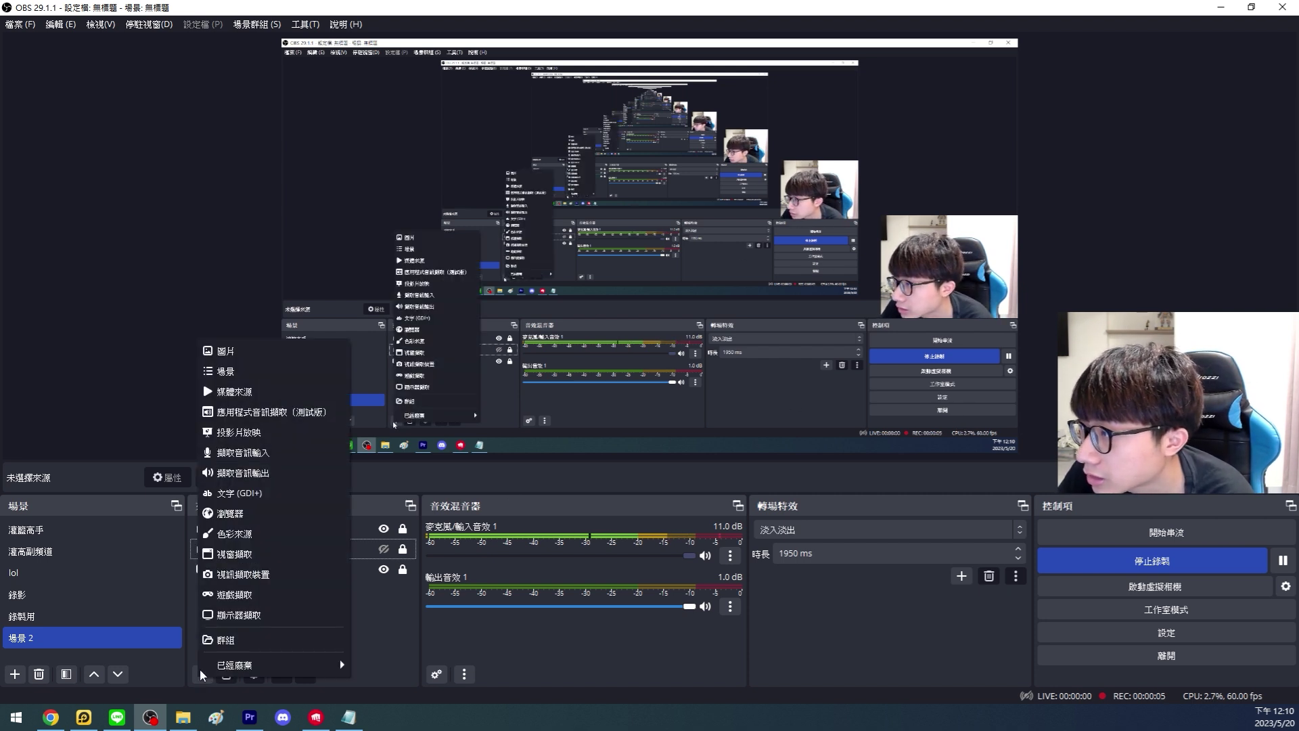
click(244, 576)
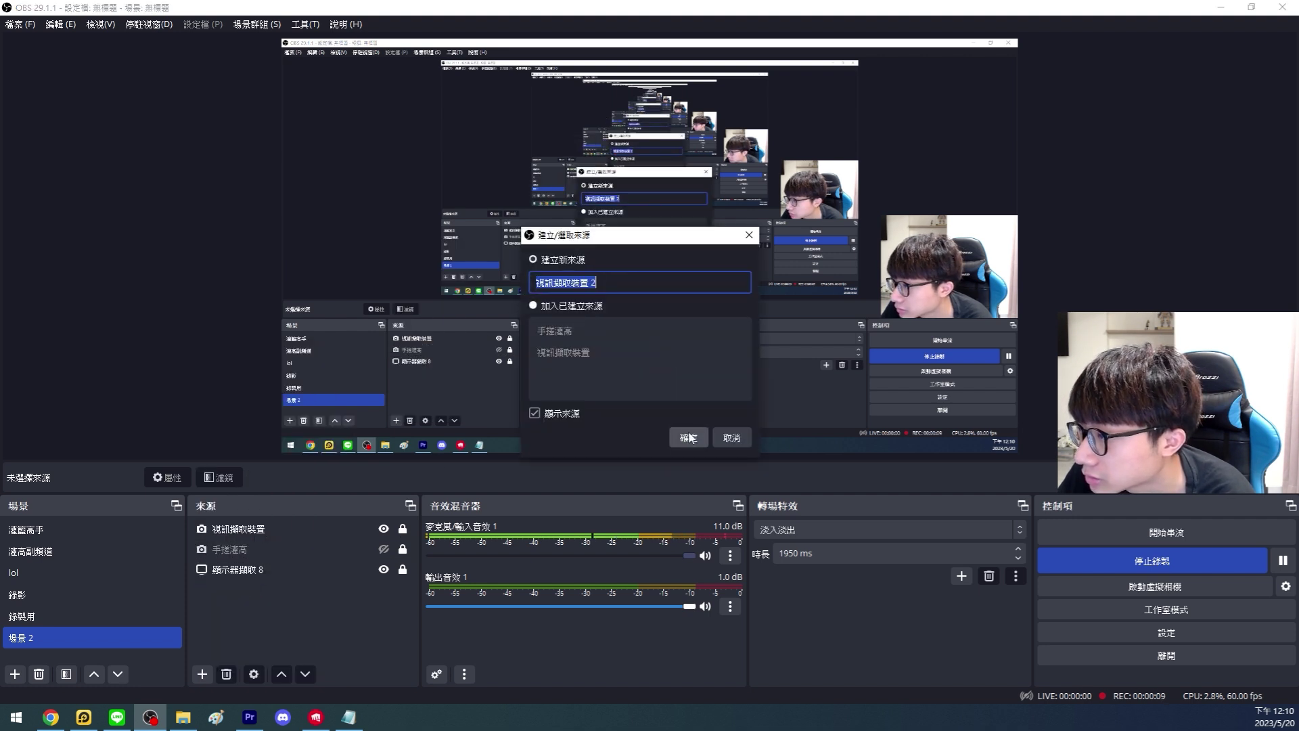
text(ㄥ灌)
text(達)
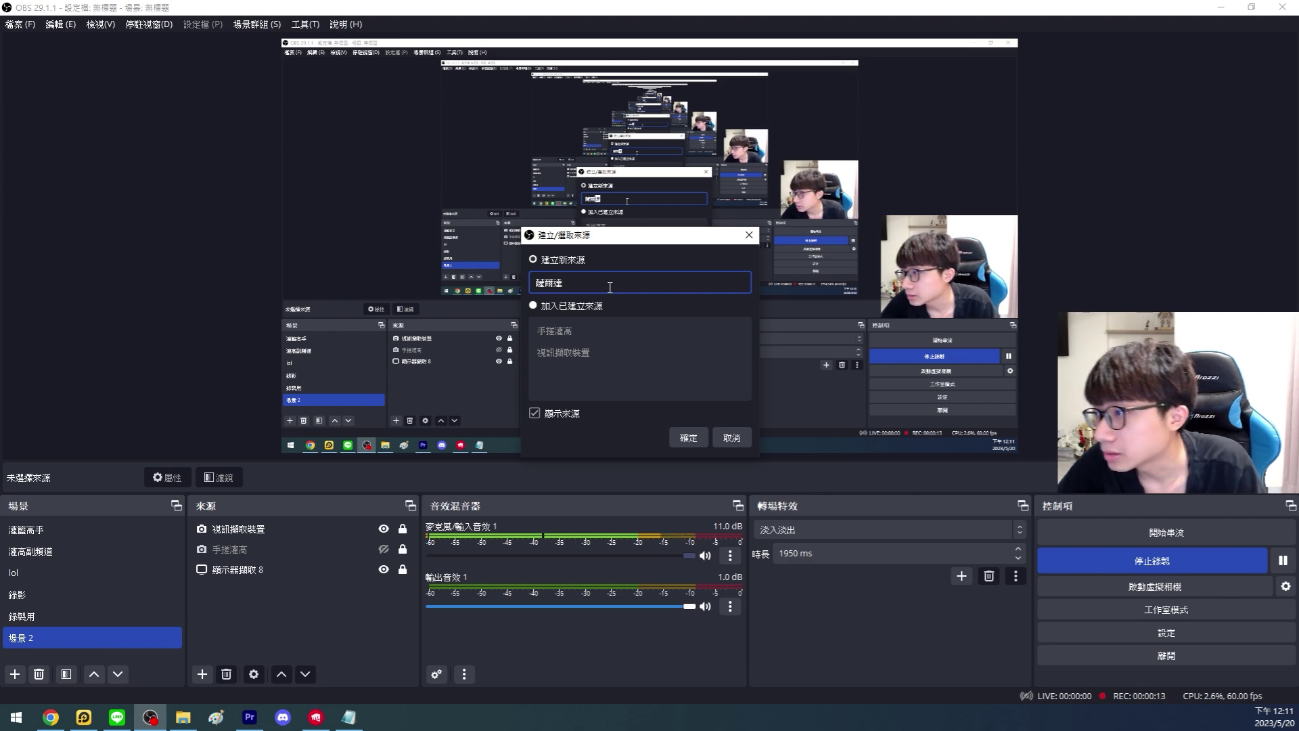
key(Return)
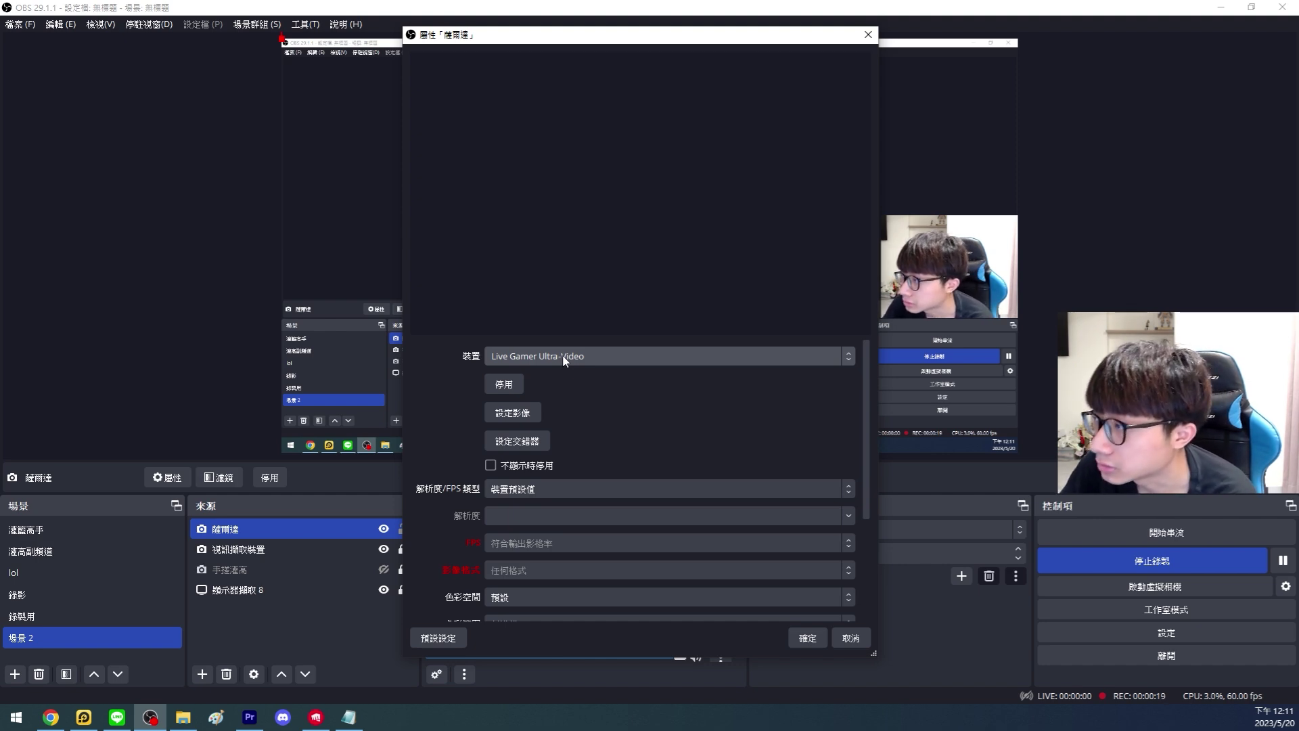
click(850, 638)
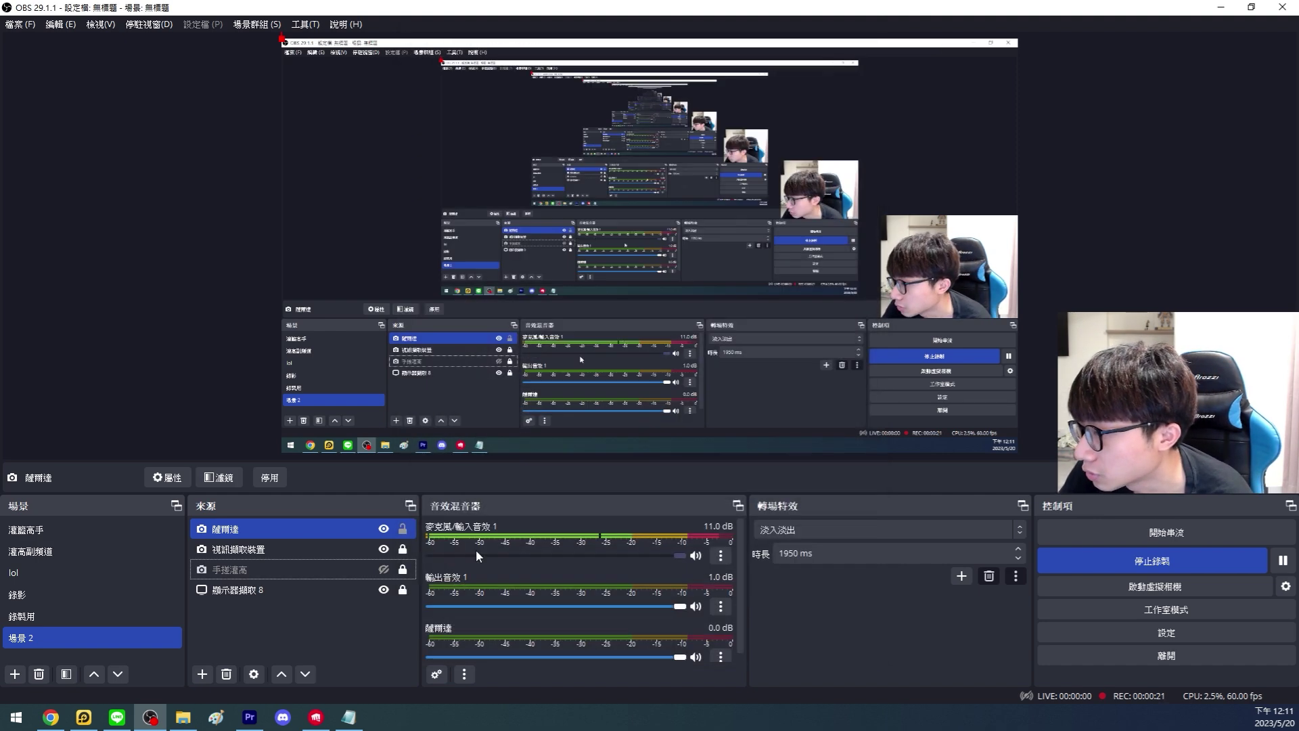
Remove the 薩爾達 source from the scene and confirm the deletion.
right_click(291, 533)
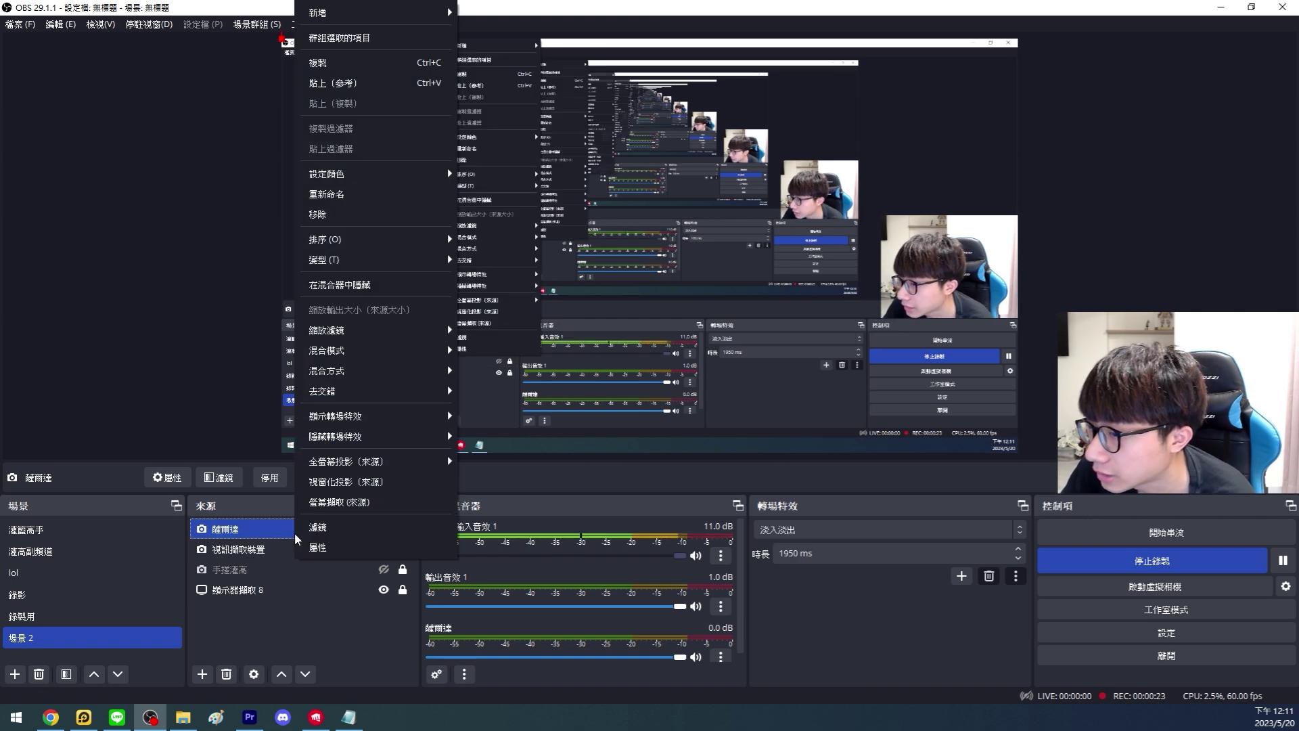
click(346, 223)
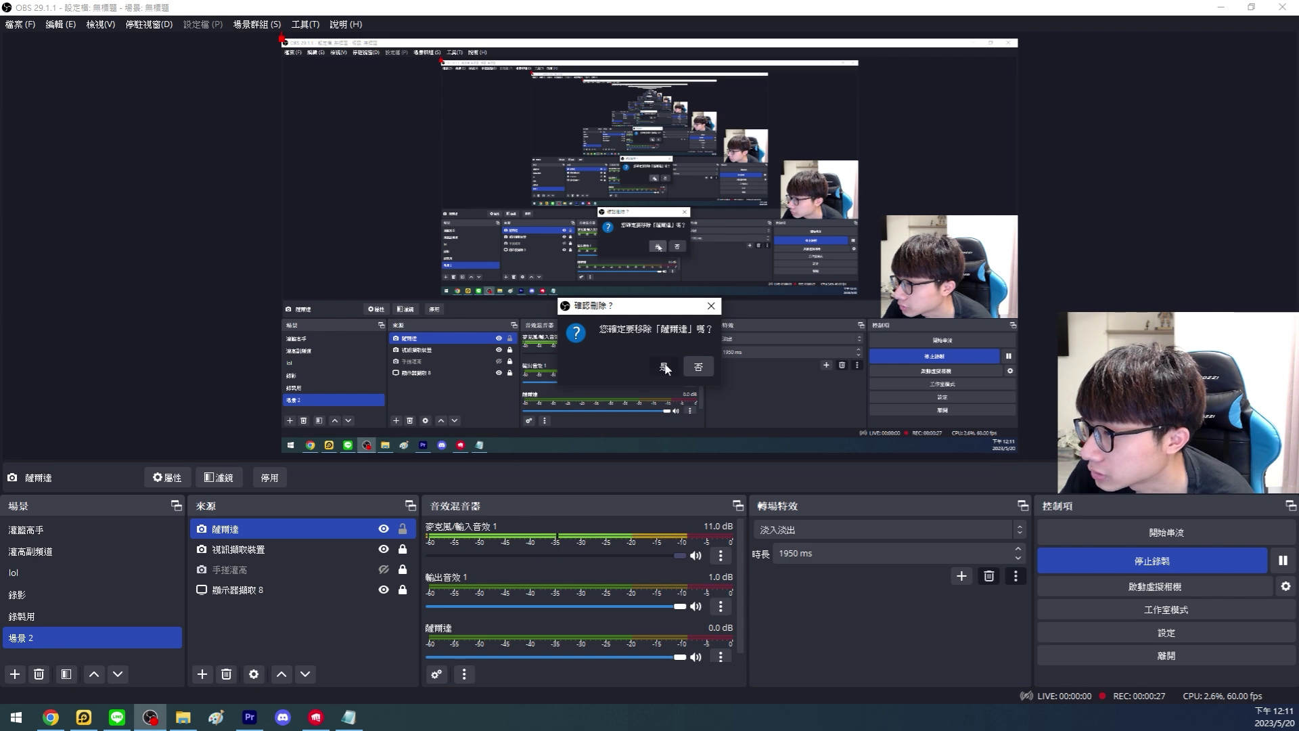
key(Return)
Enable a custom audio device, Live Gamer ULTRA Stream_Engine - 4, for the existing Live Gamer Ultra-Video capture source and confirm.
click(371, 549)
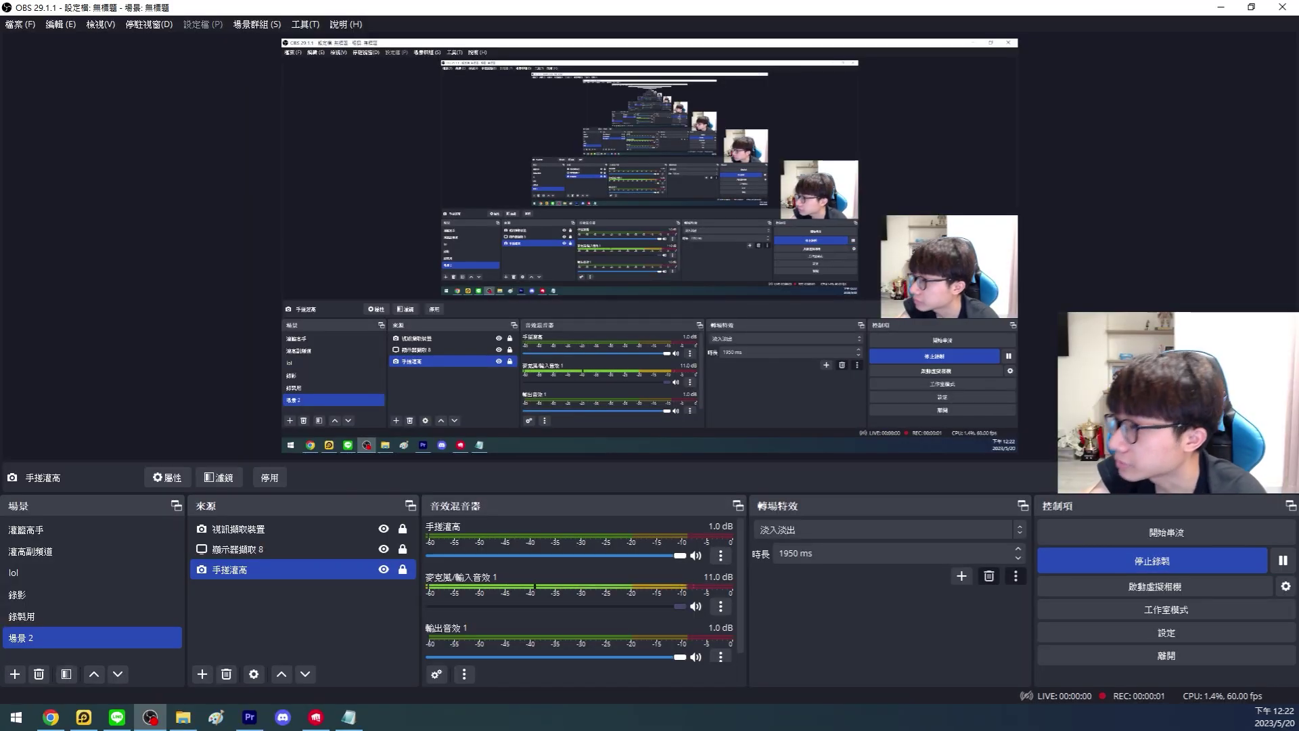
right_click(282, 569)
click(326, 556)
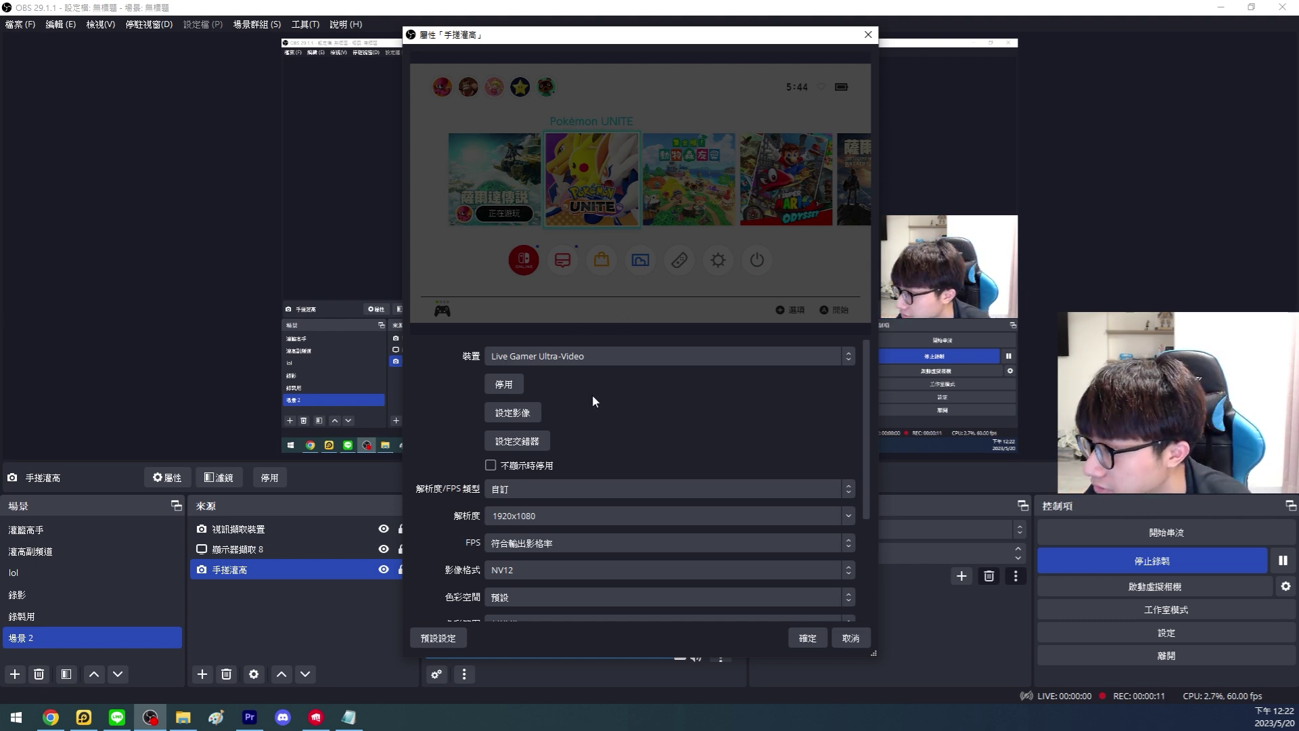
scroll(592, 395, down, 2)
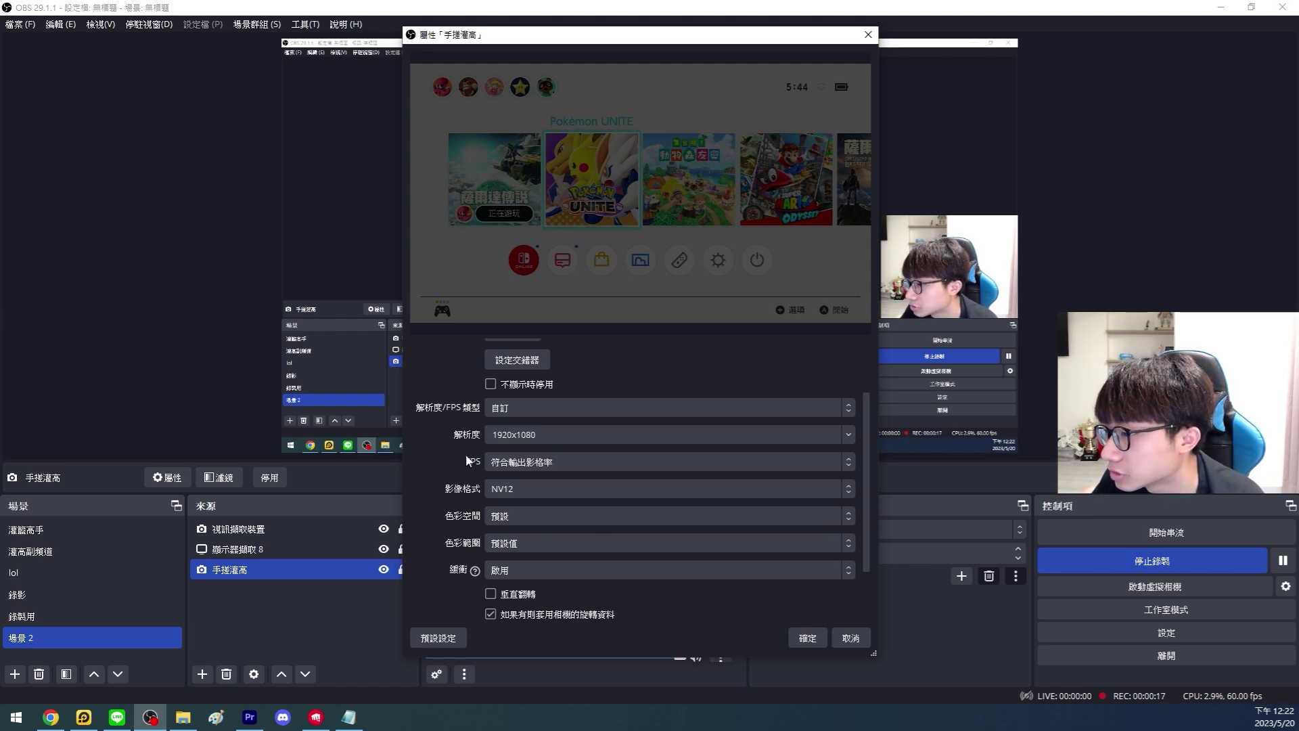
scroll(465, 454, down, 2)
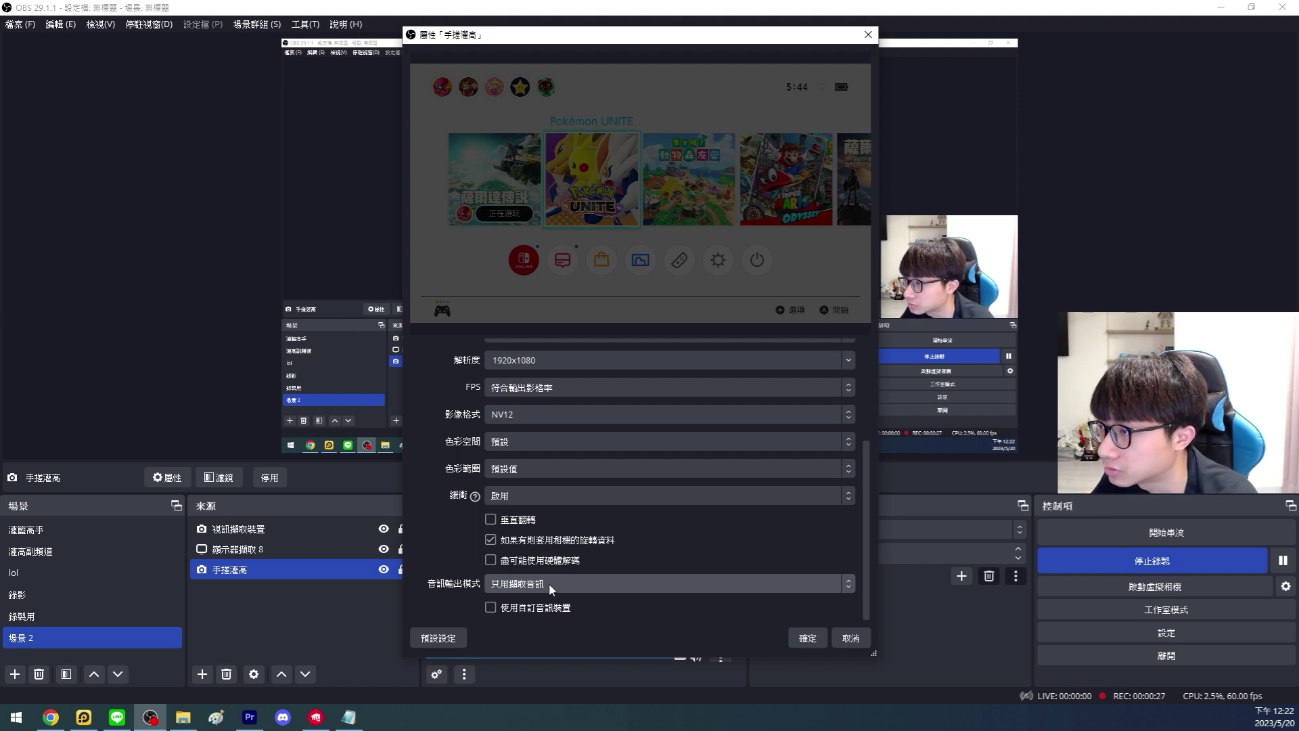
drag(684, 39, 577, 39)
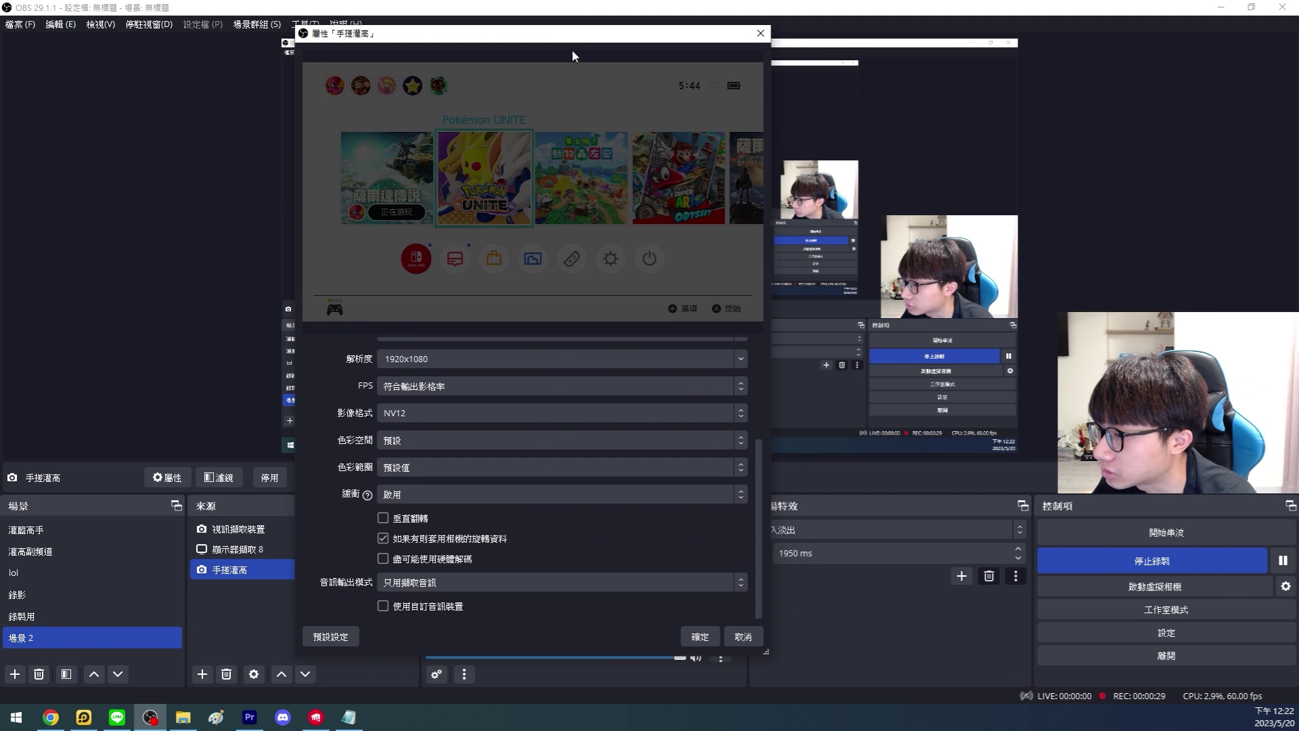
click(416, 608)
scroll(505, 548, down, 1)
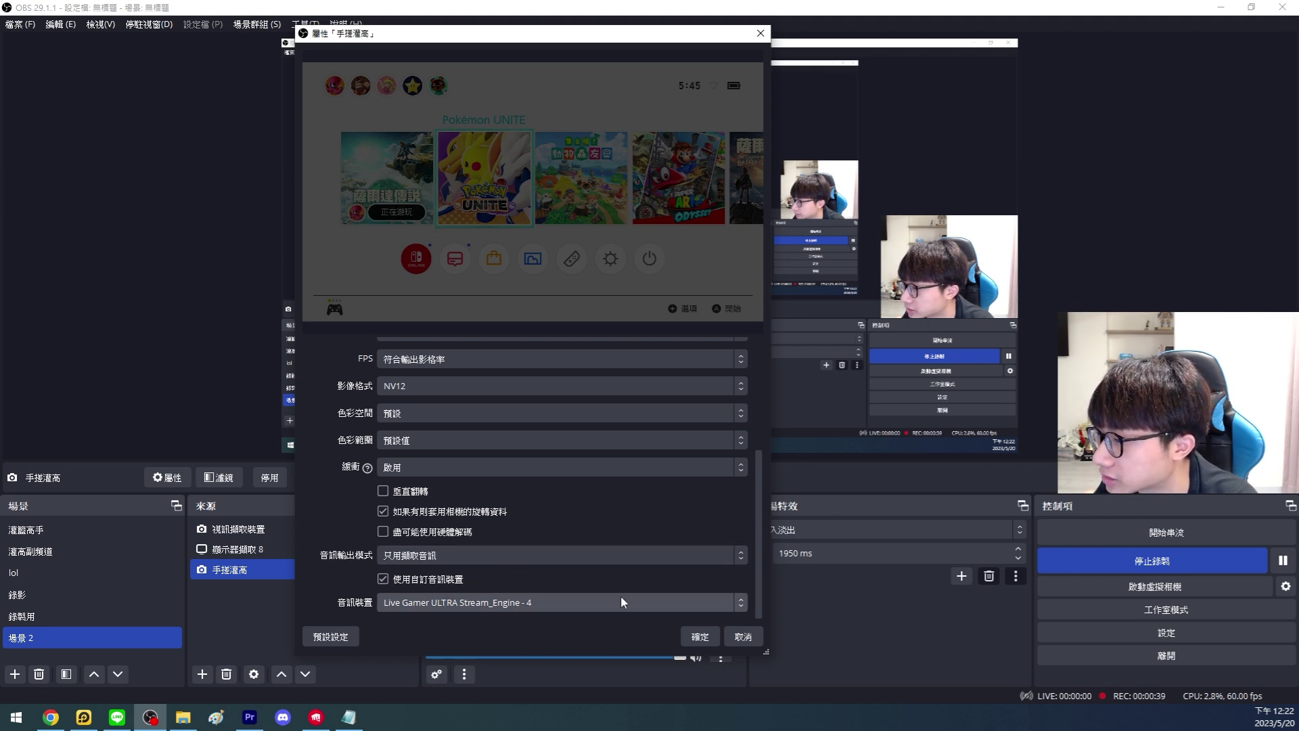
click(693, 637)
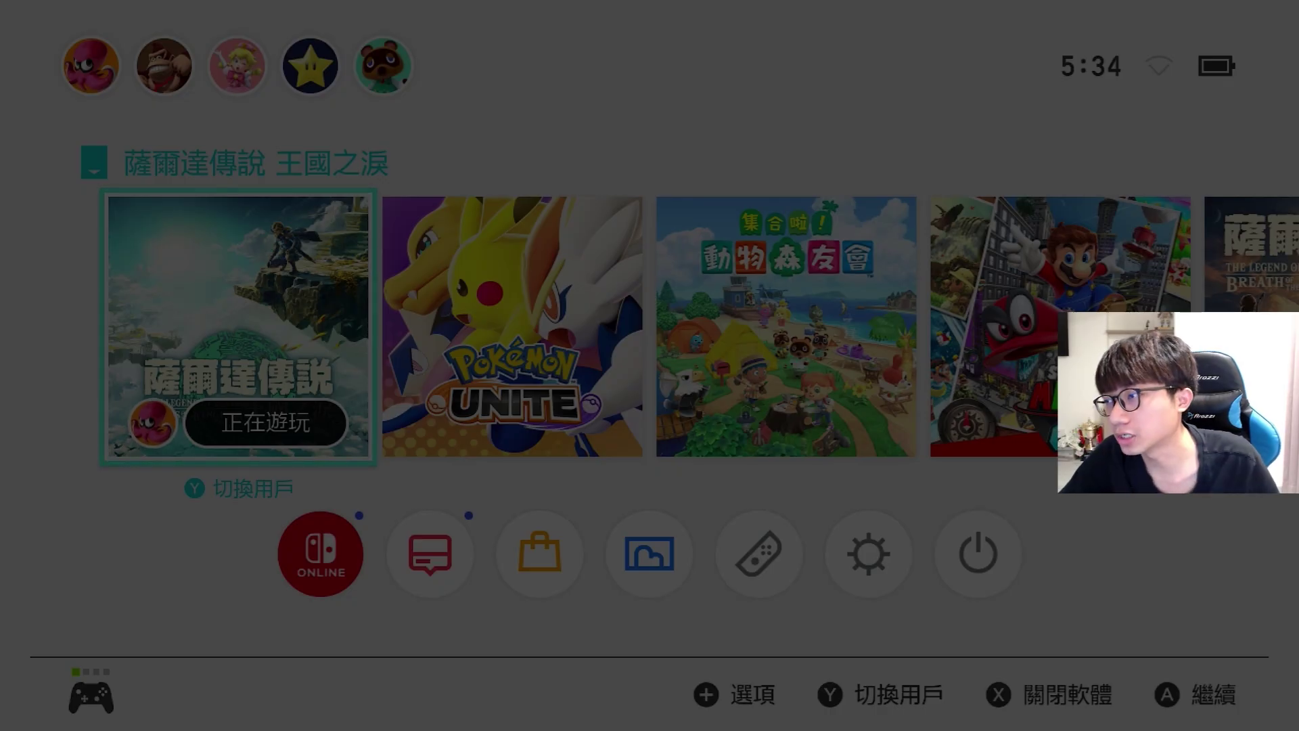
Check the captured Switch home screen by moving the selection between 薩爾達傳說 王國之淚 and Pokémon UNITE.
key(Right)
key(Left)
key(Right)
key(Left)
key(Right)
key(Left)
key(Right)
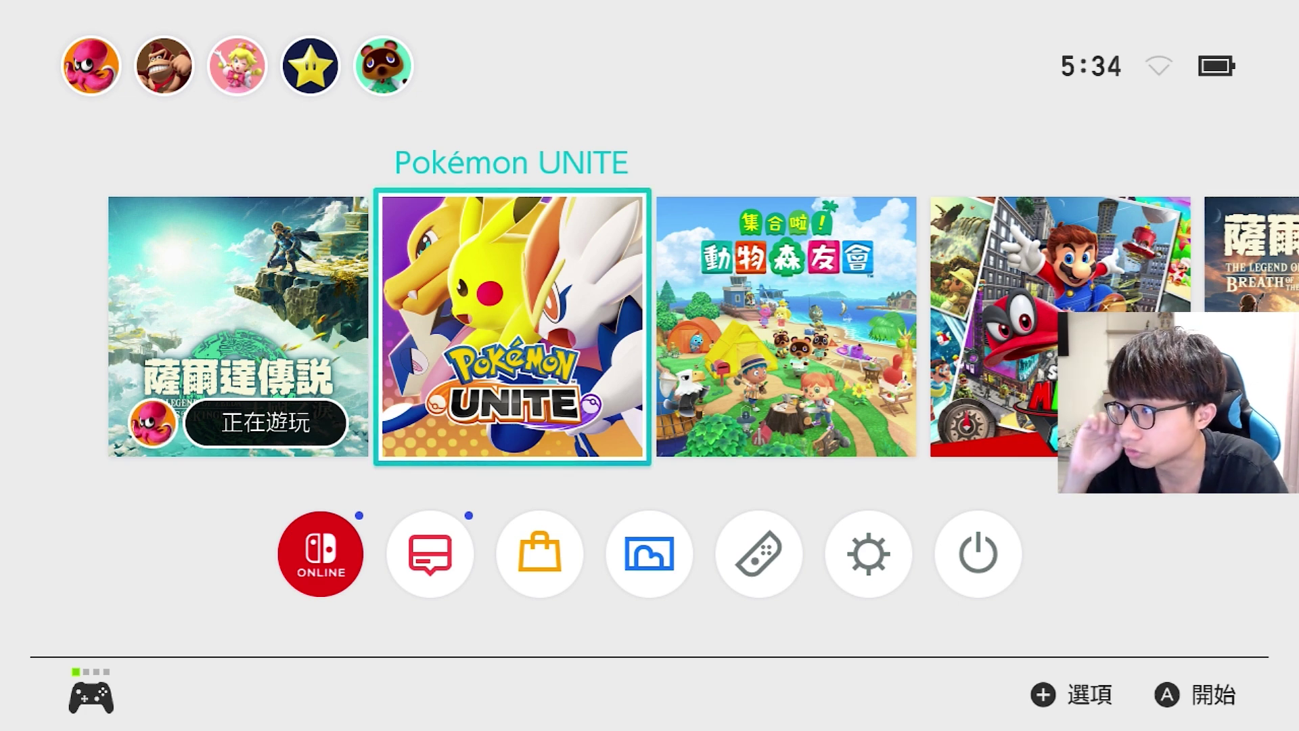
key(Left)
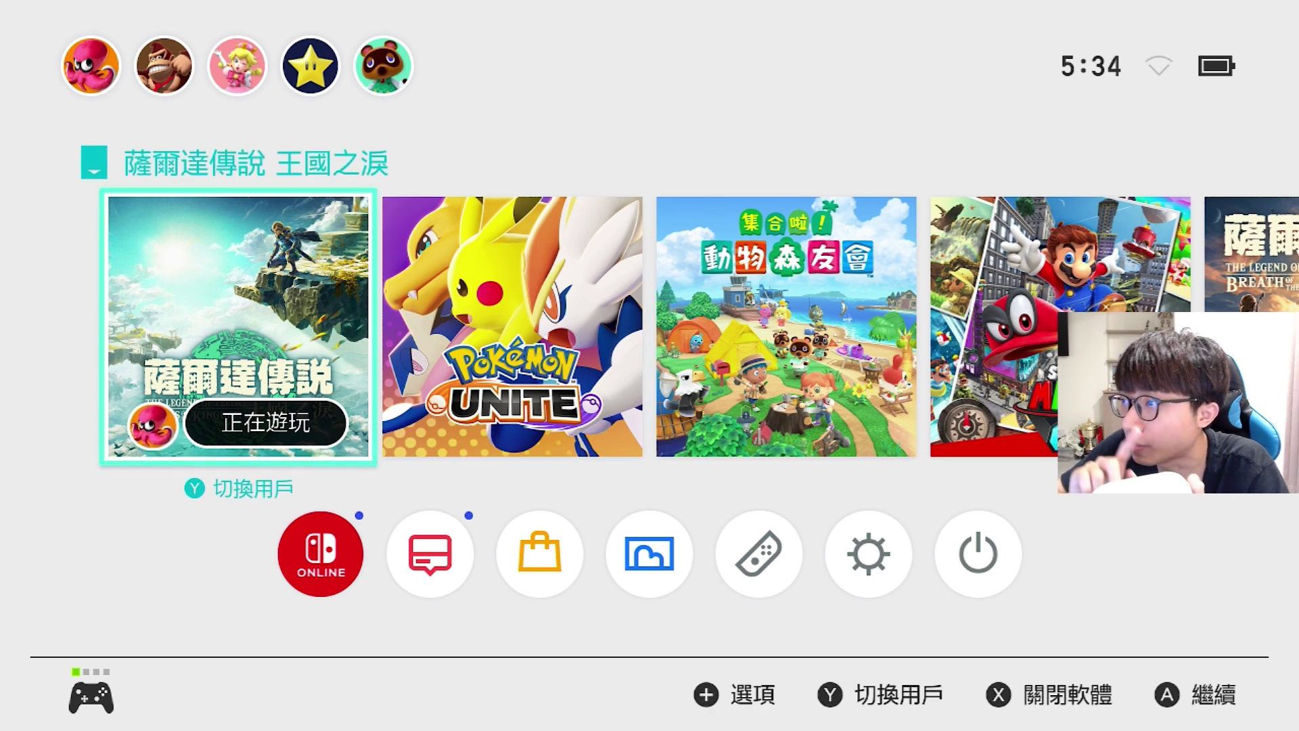
key(Right)
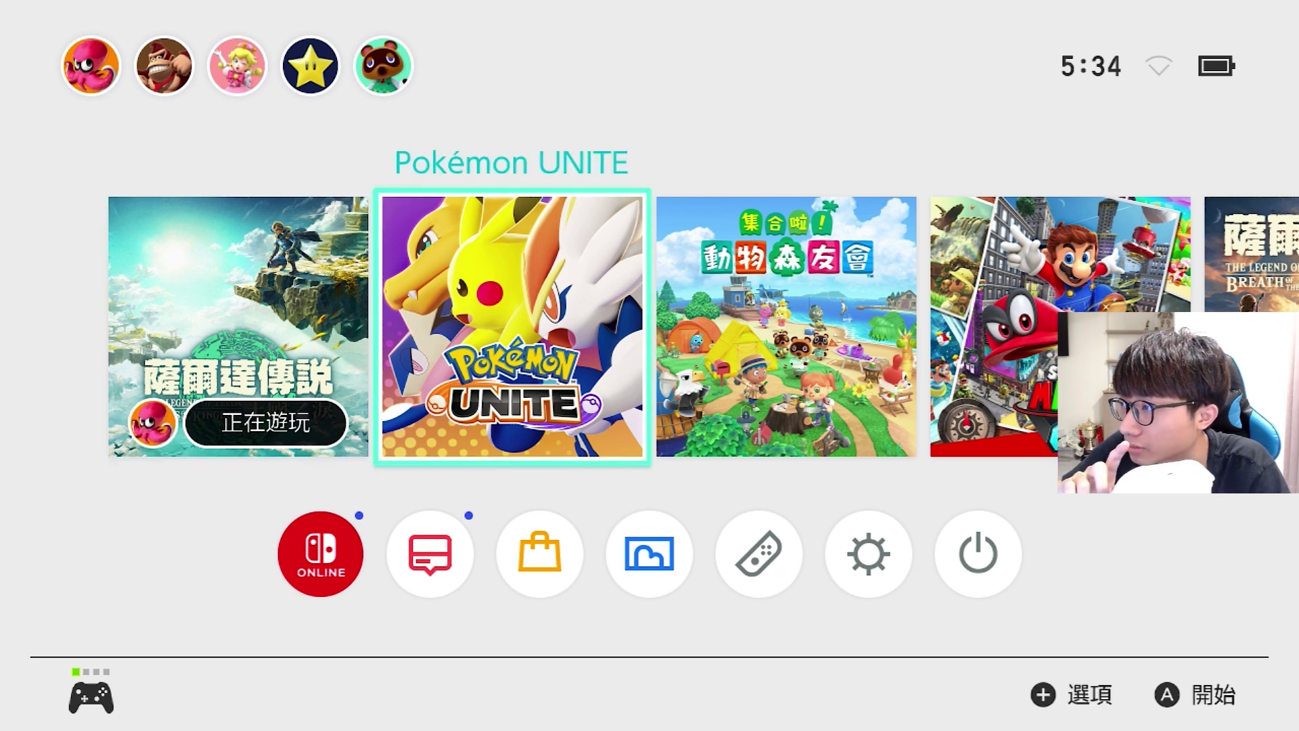
key(Left)
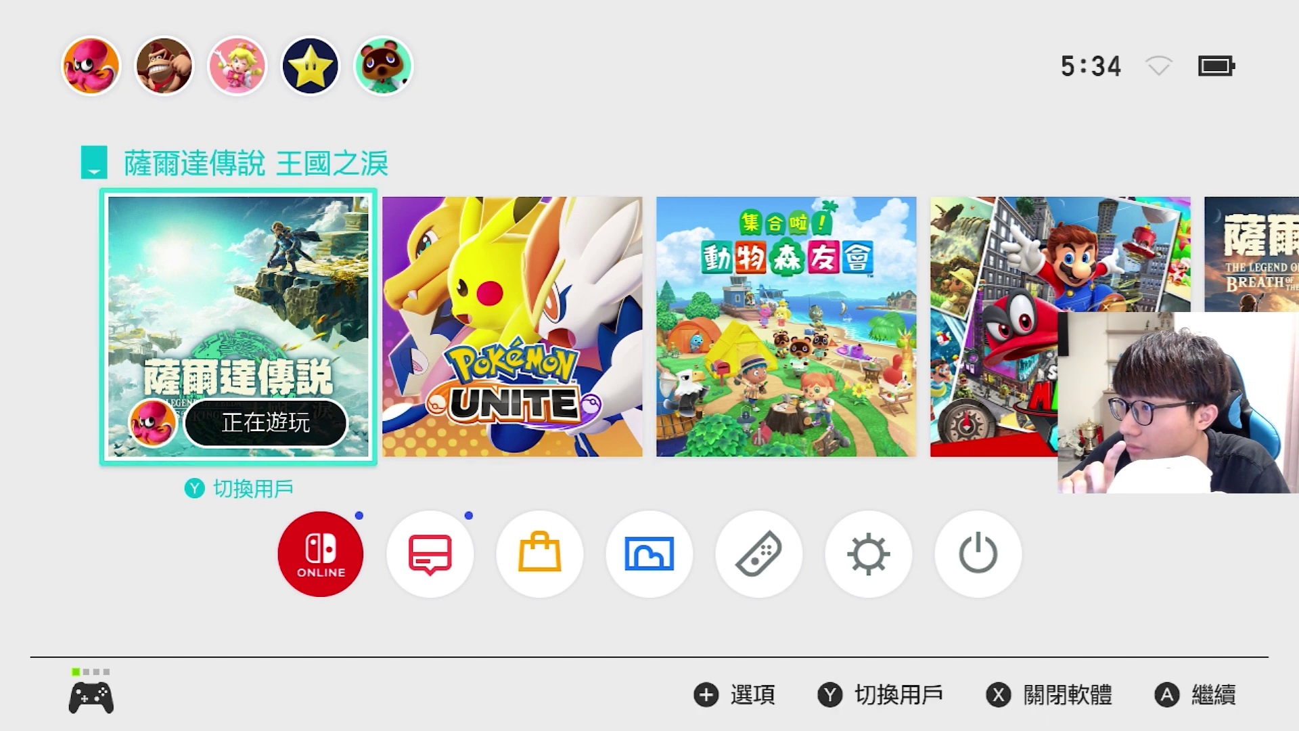
key(Right)
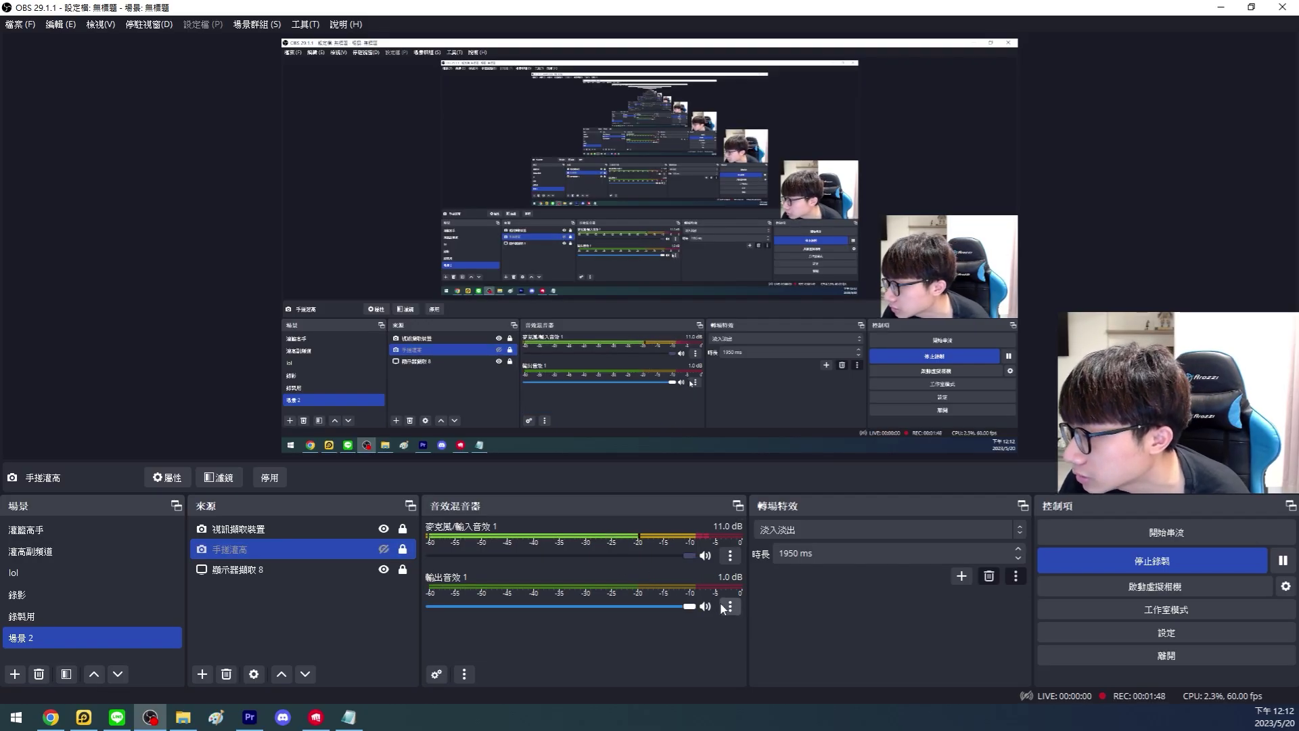
Add an audio output capture source, inspect its available devices, and close its properties.
click(203, 673)
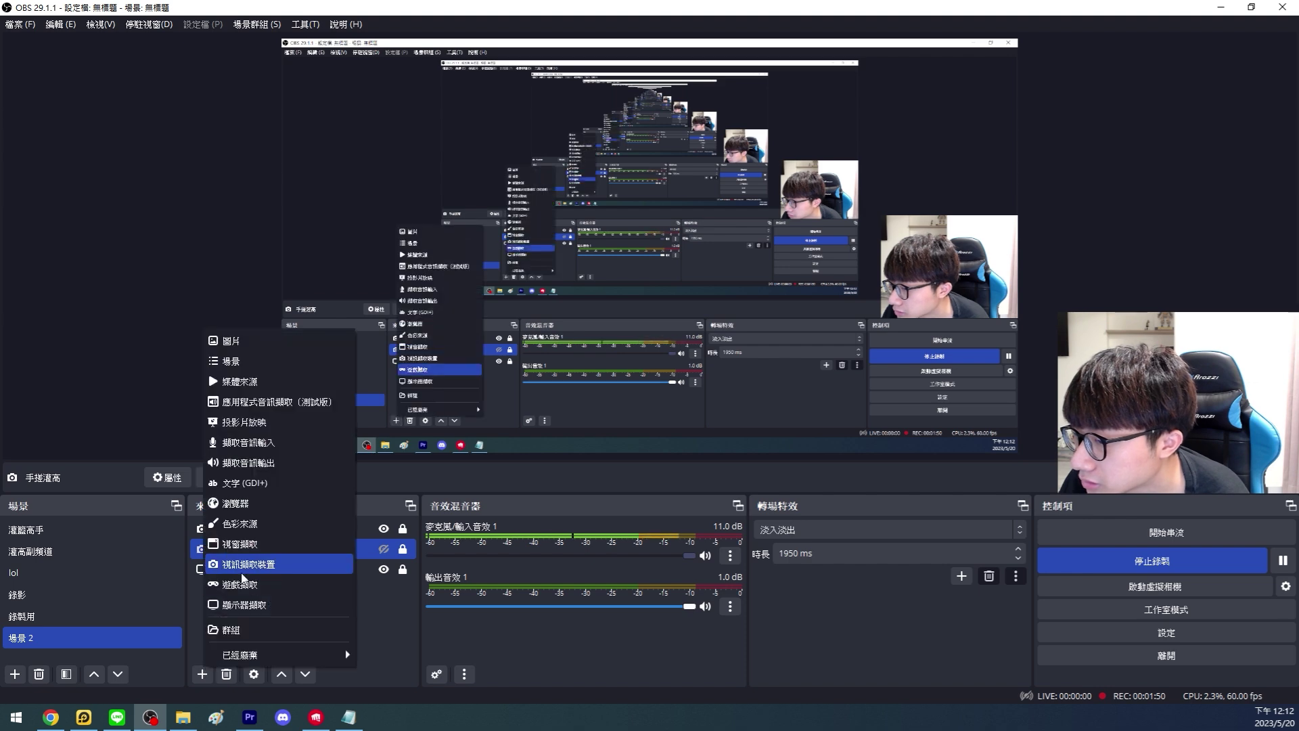
click(252, 463)
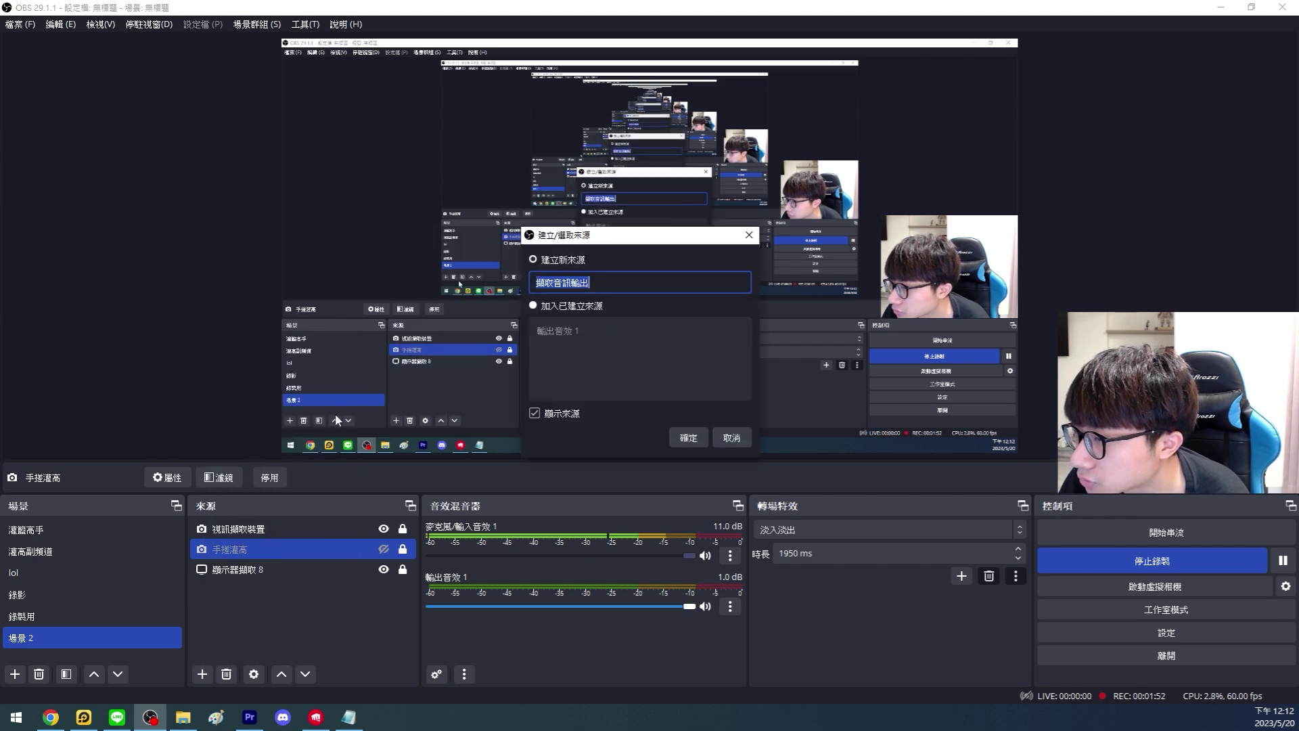
click(681, 435)
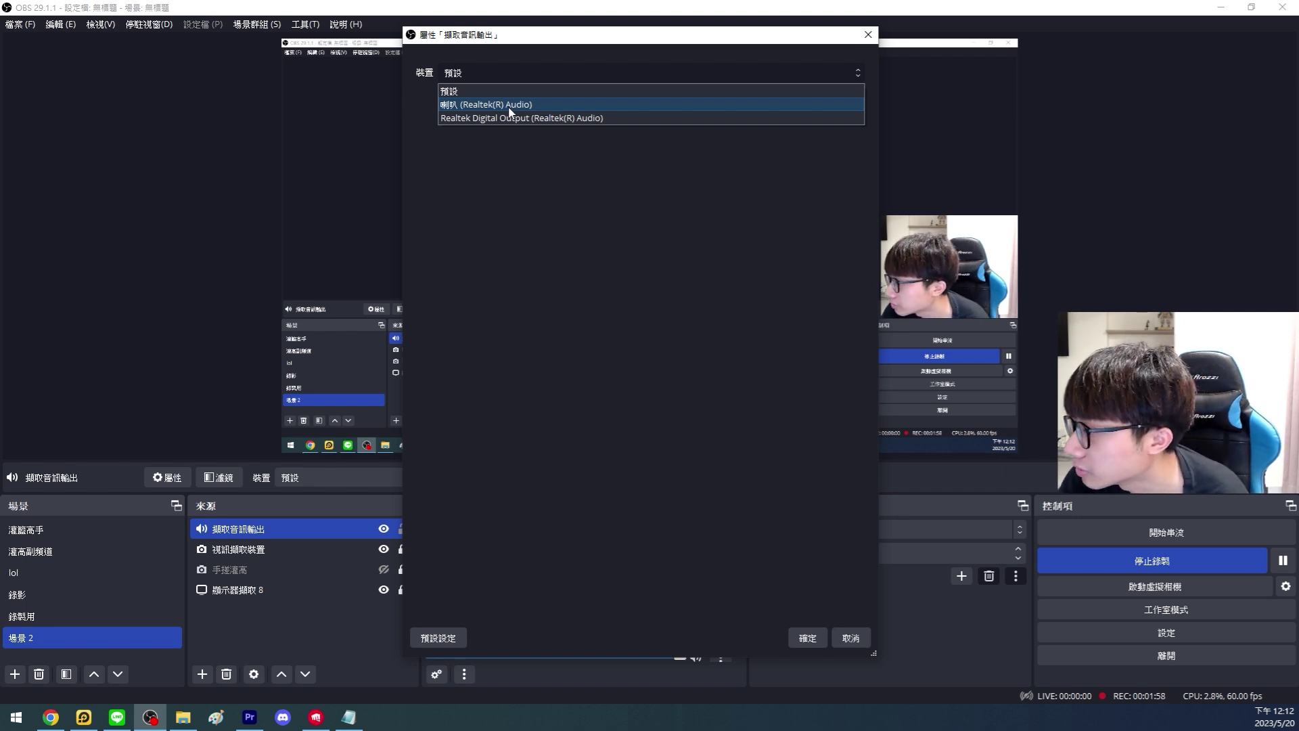
click(778, 91)
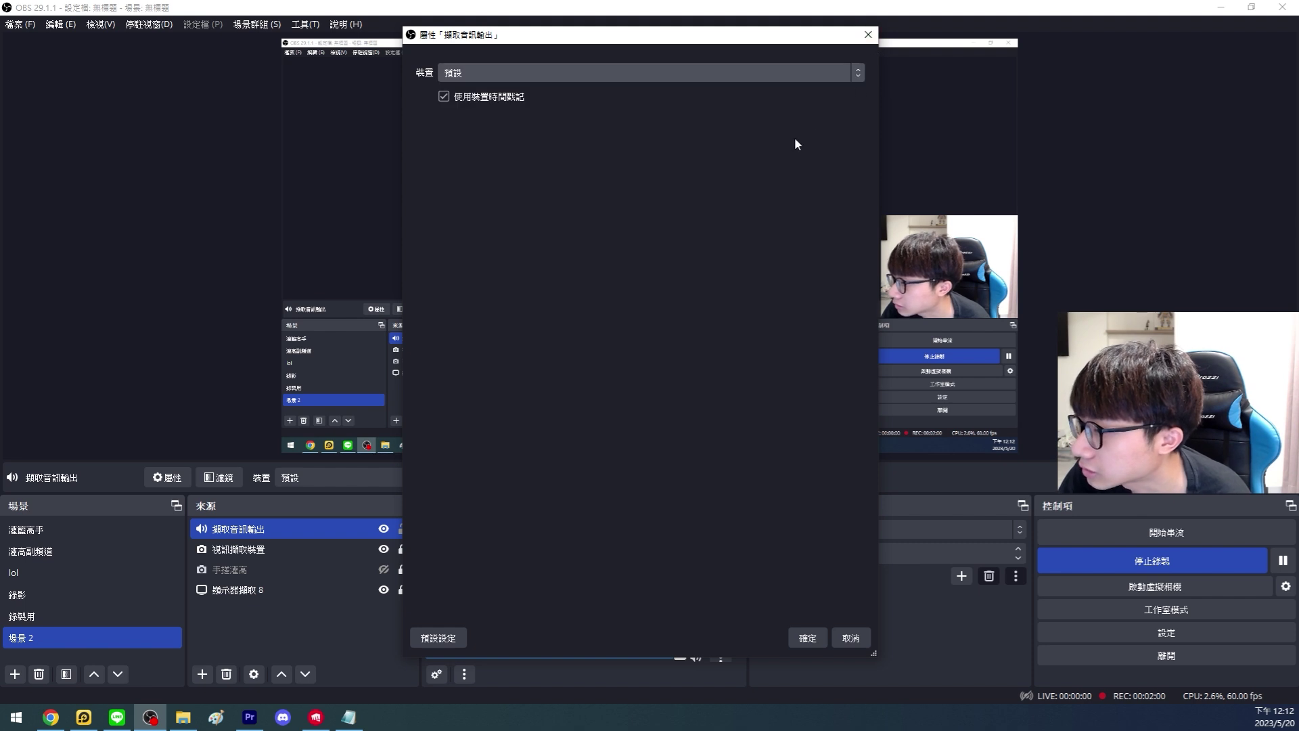
click(872, 37)
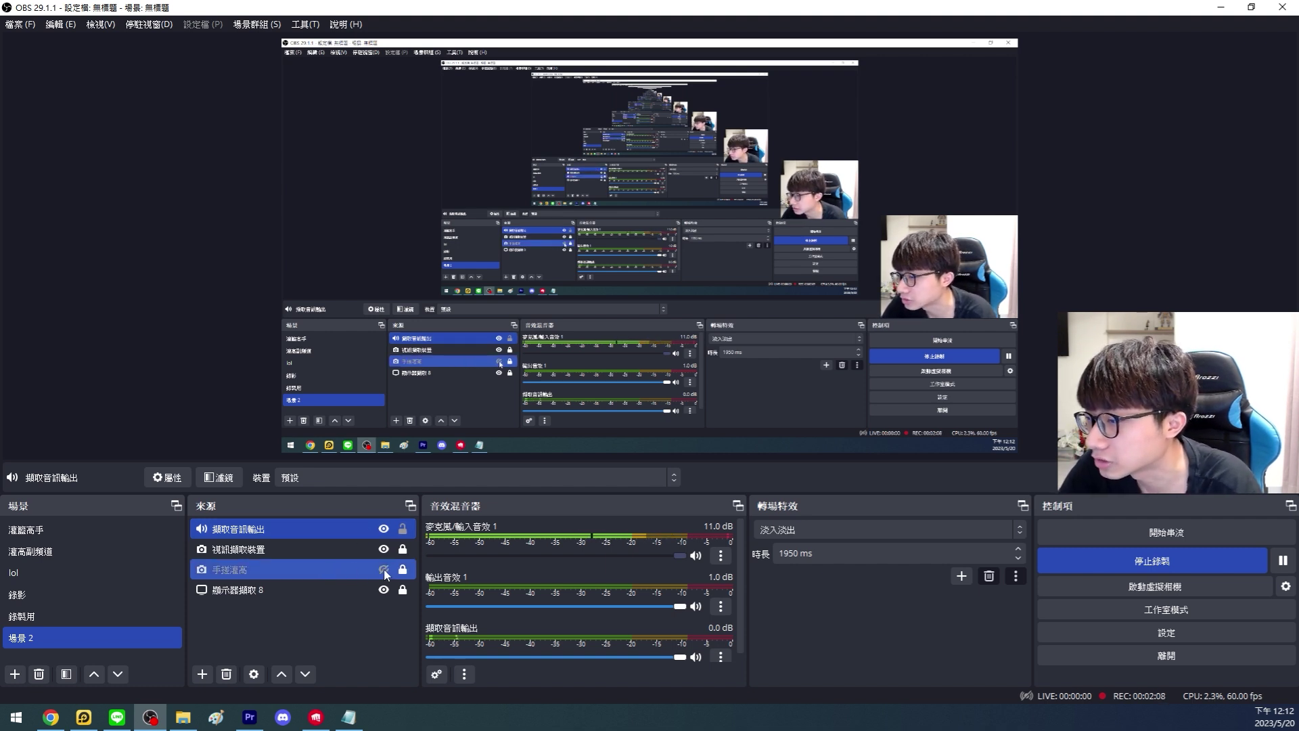
Remove the audio output capture source from the scene and confirm the deletion.
right_click(402, 534)
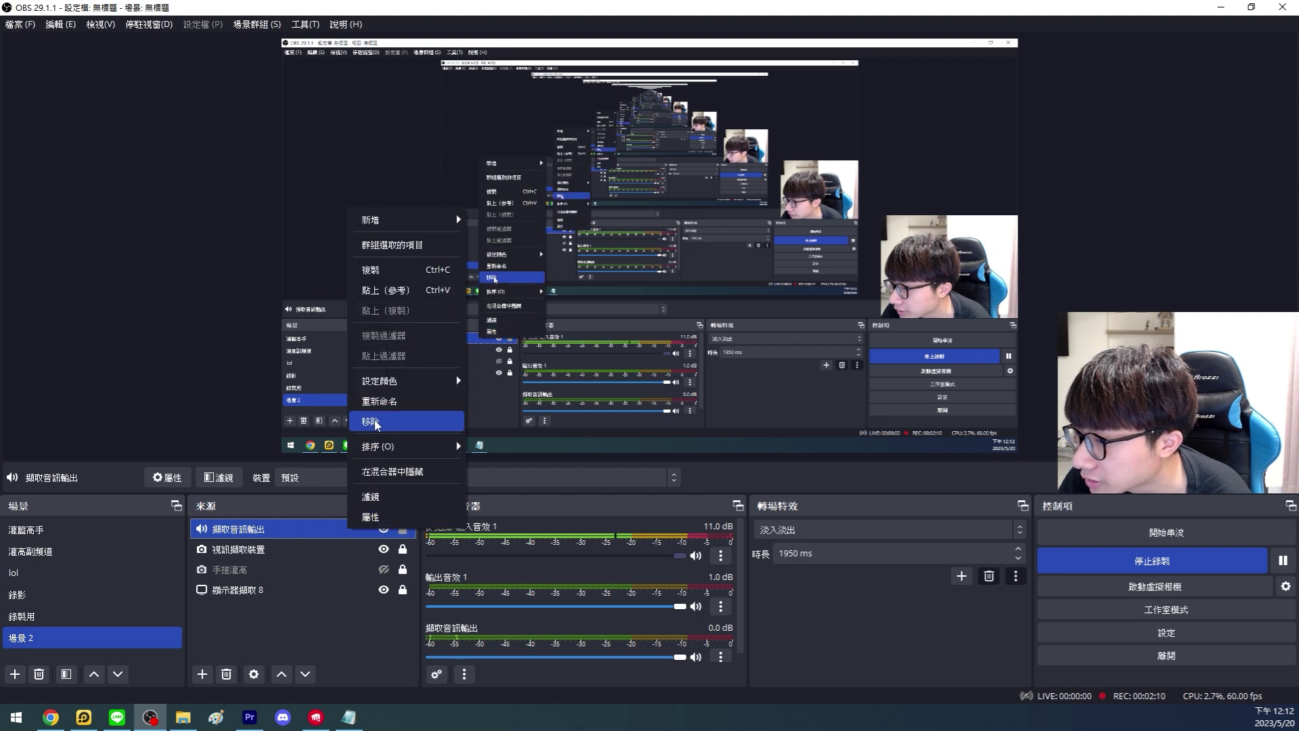
click(406, 421)
click(677, 366)
Turn off the custom audio device for the Live Gamer Ultra capture source, set its audio output mode to 只用擷取音訊, and confirm.
click(283, 541)
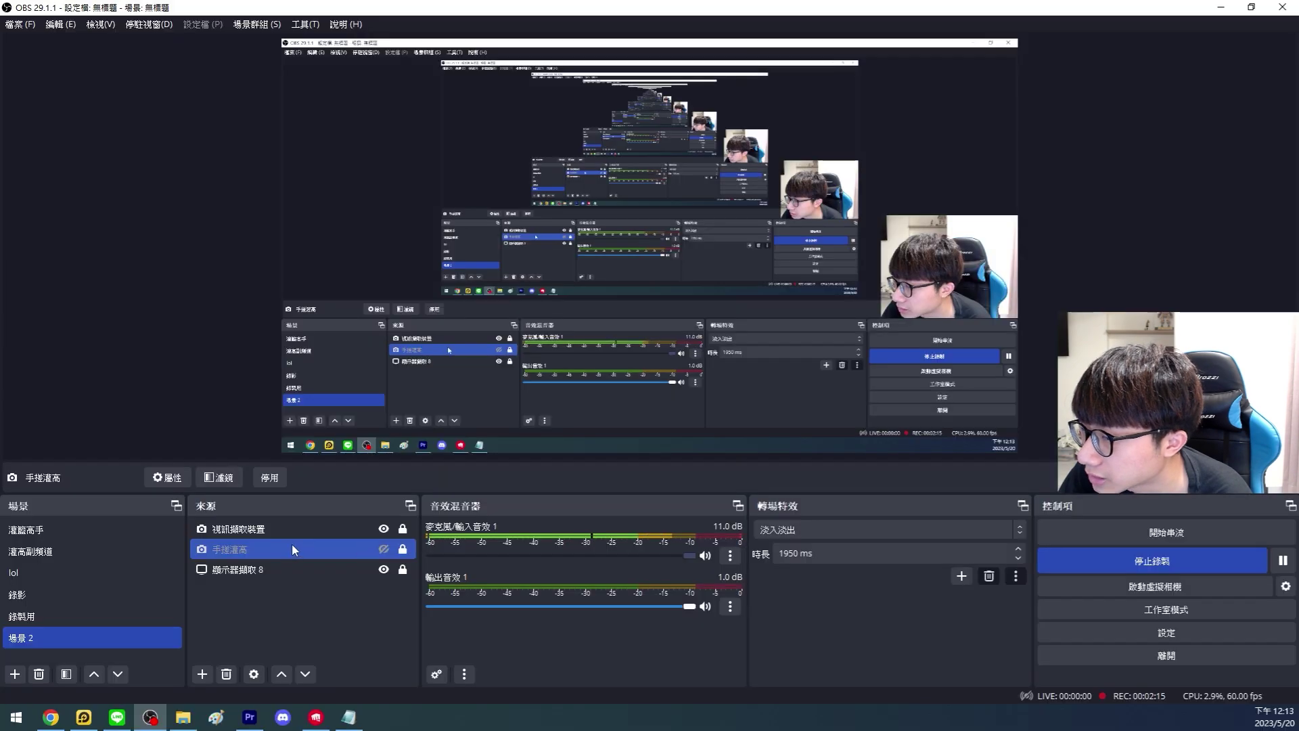
right_click(292, 549)
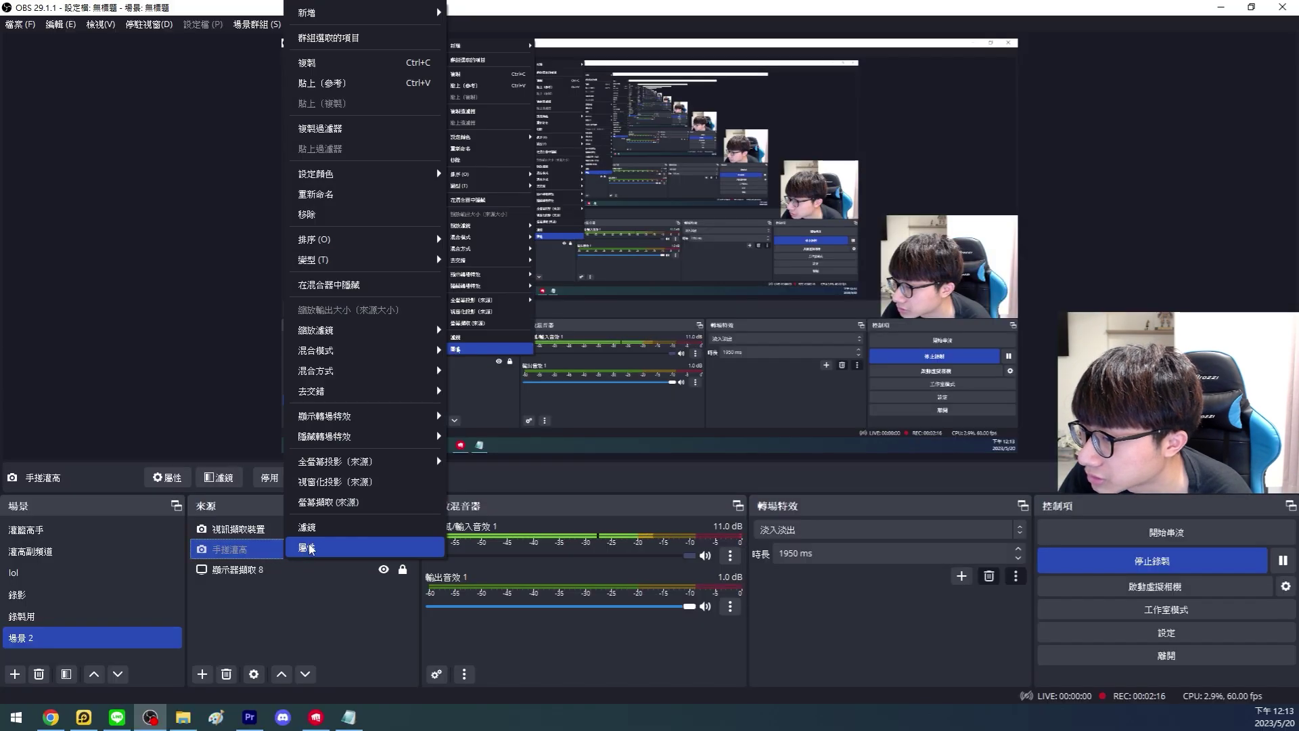
click(308, 626)
click(812, 631)
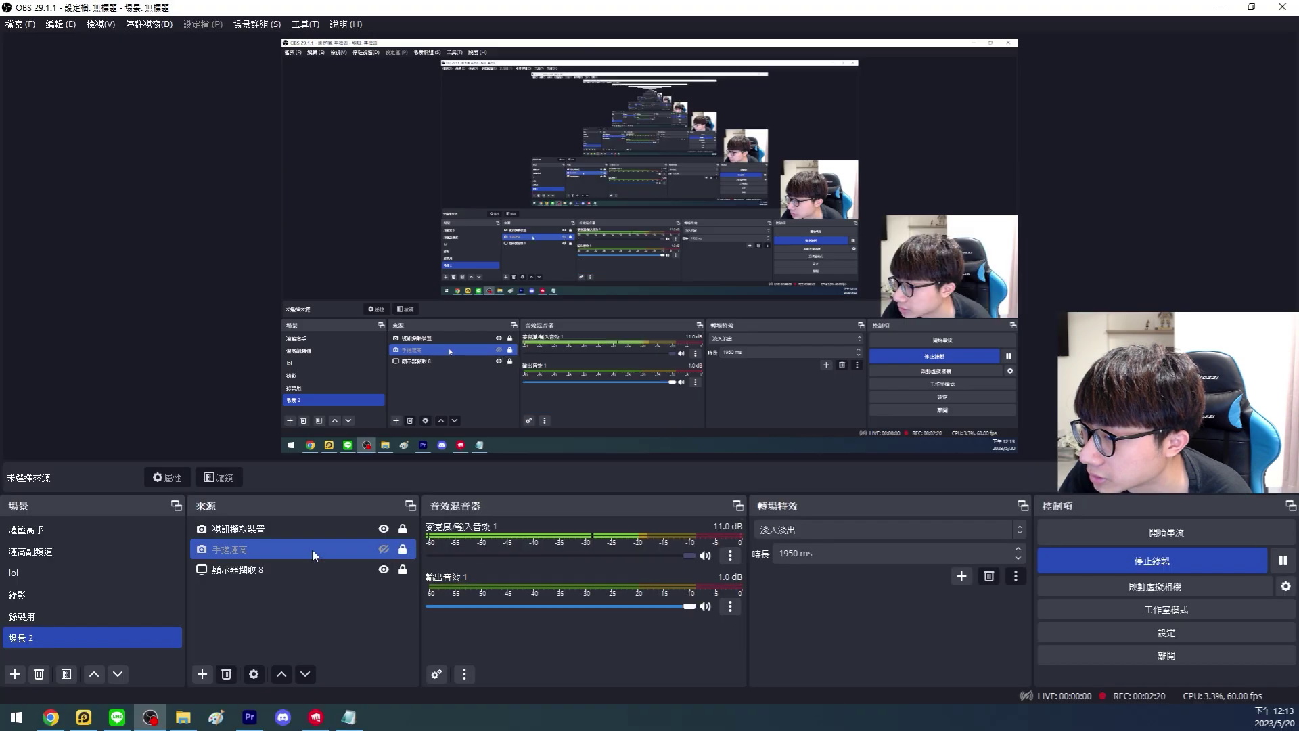
right_click(330, 549)
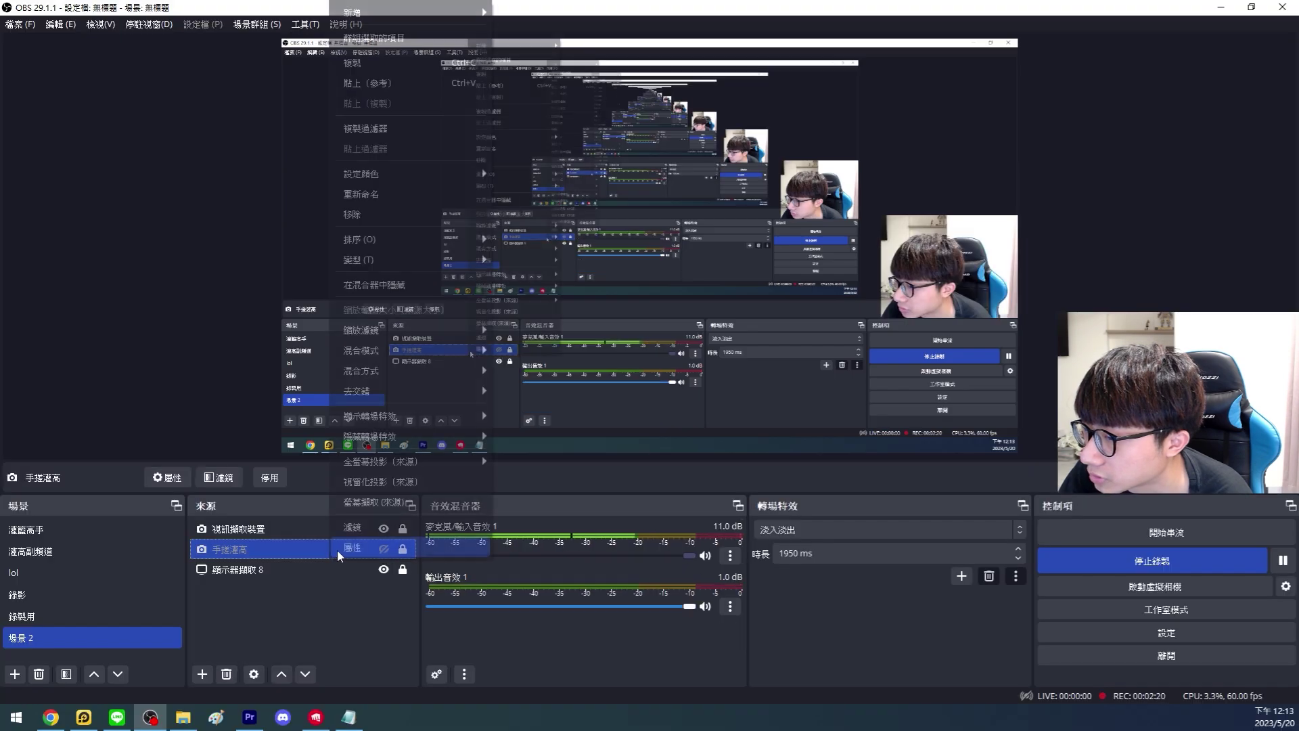
click(352, 549)
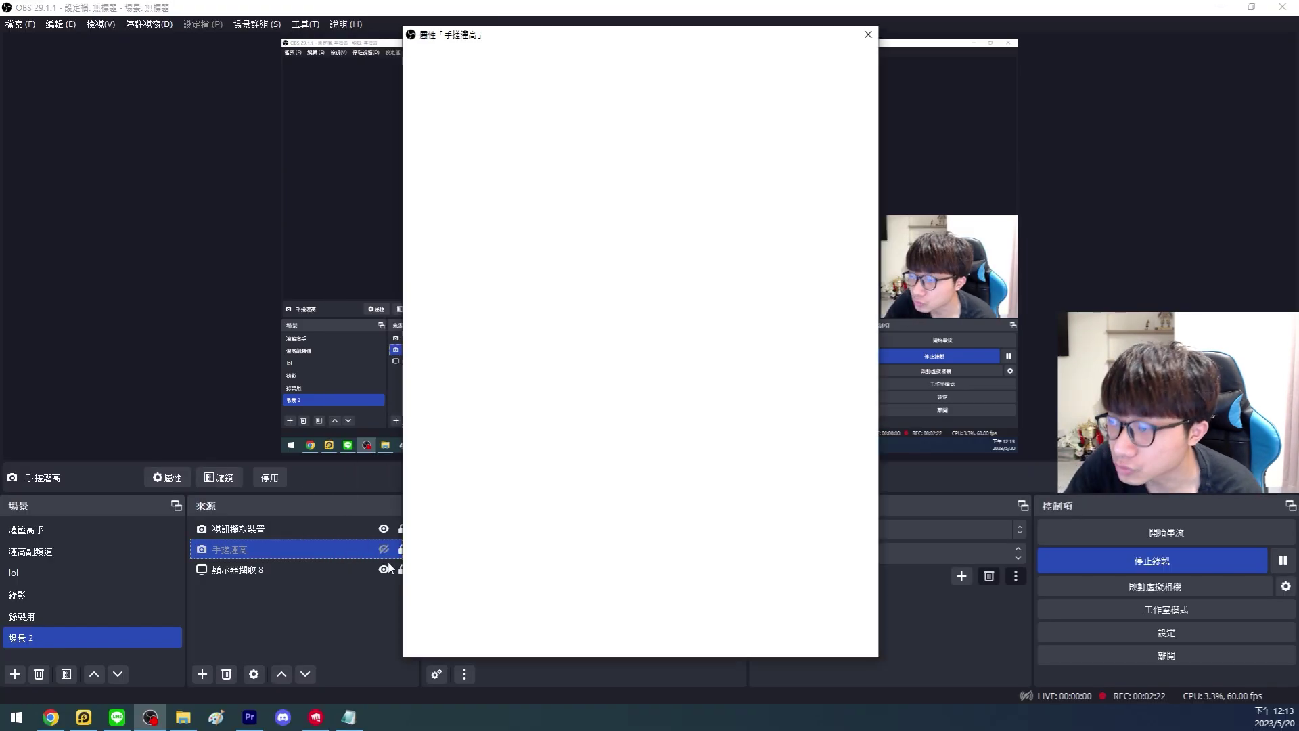
scroll(459, 466, down, 5)
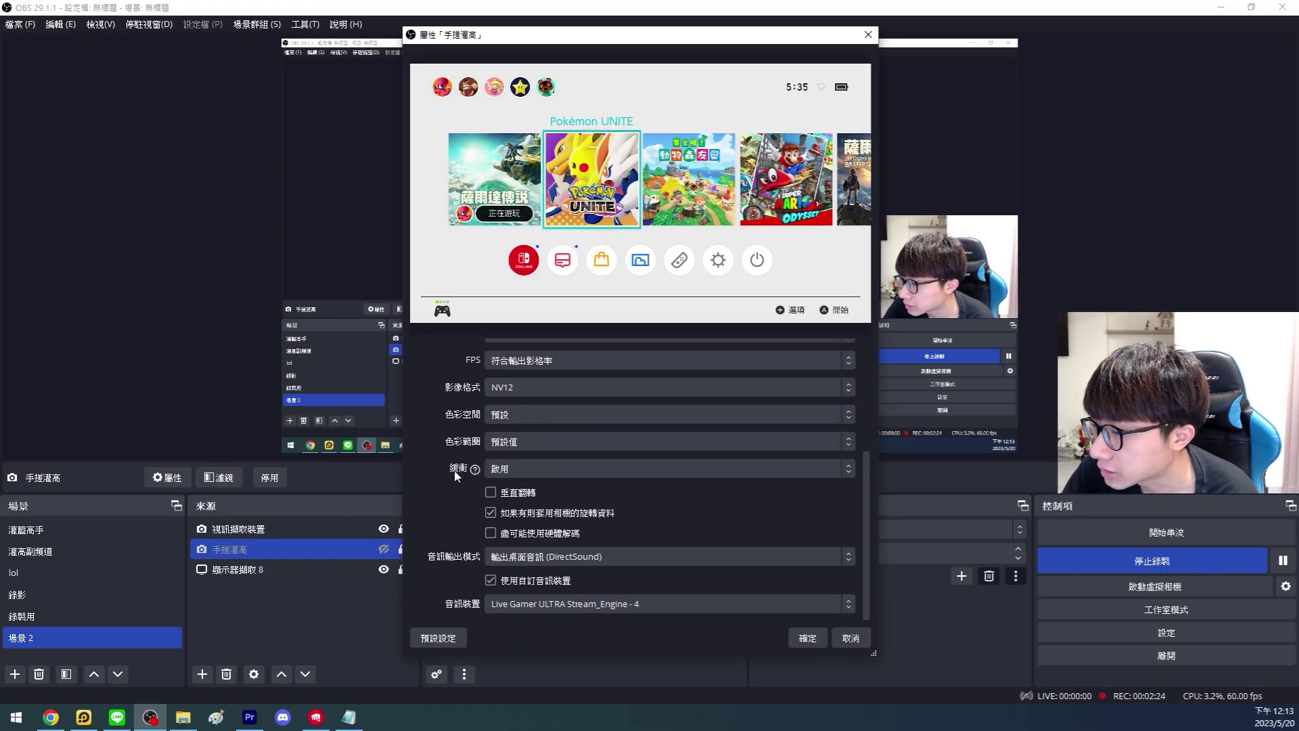
scroll(517, 583, up, 1)
scroll(465, 570, down, 1)
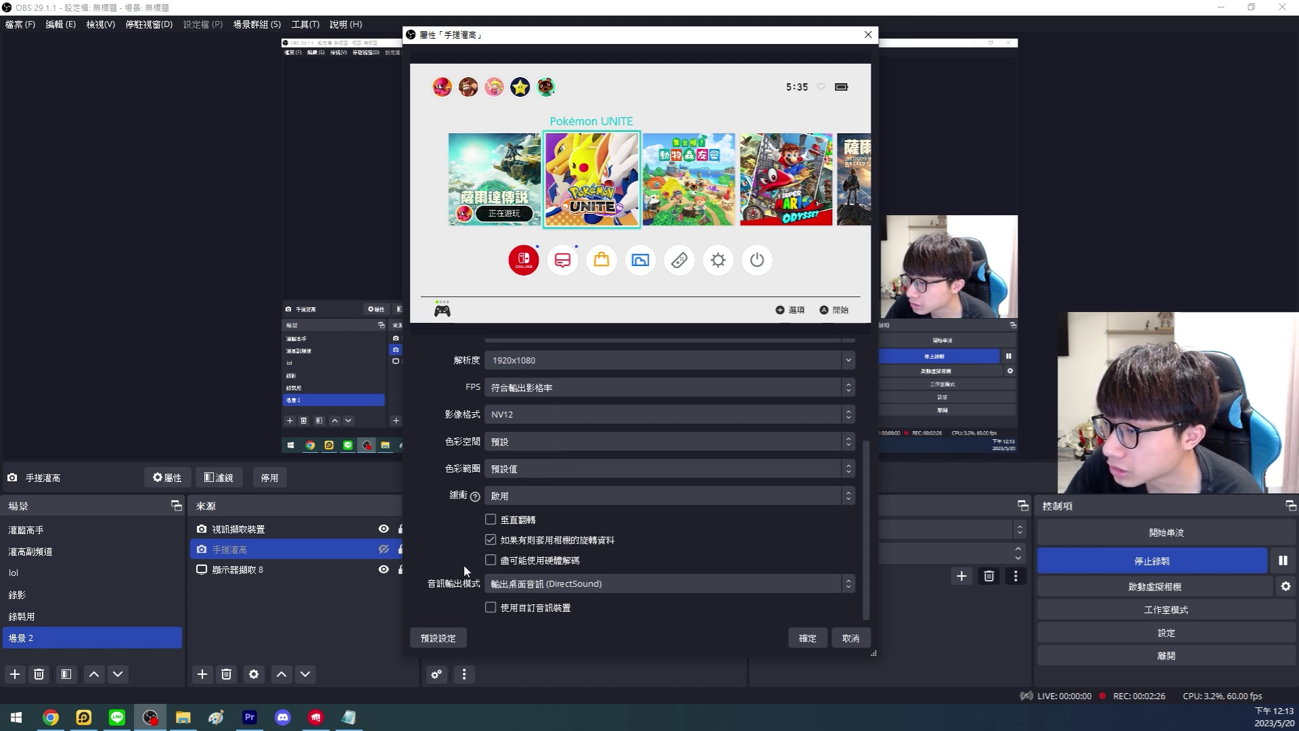
click(527, 583)
click(529, 607)
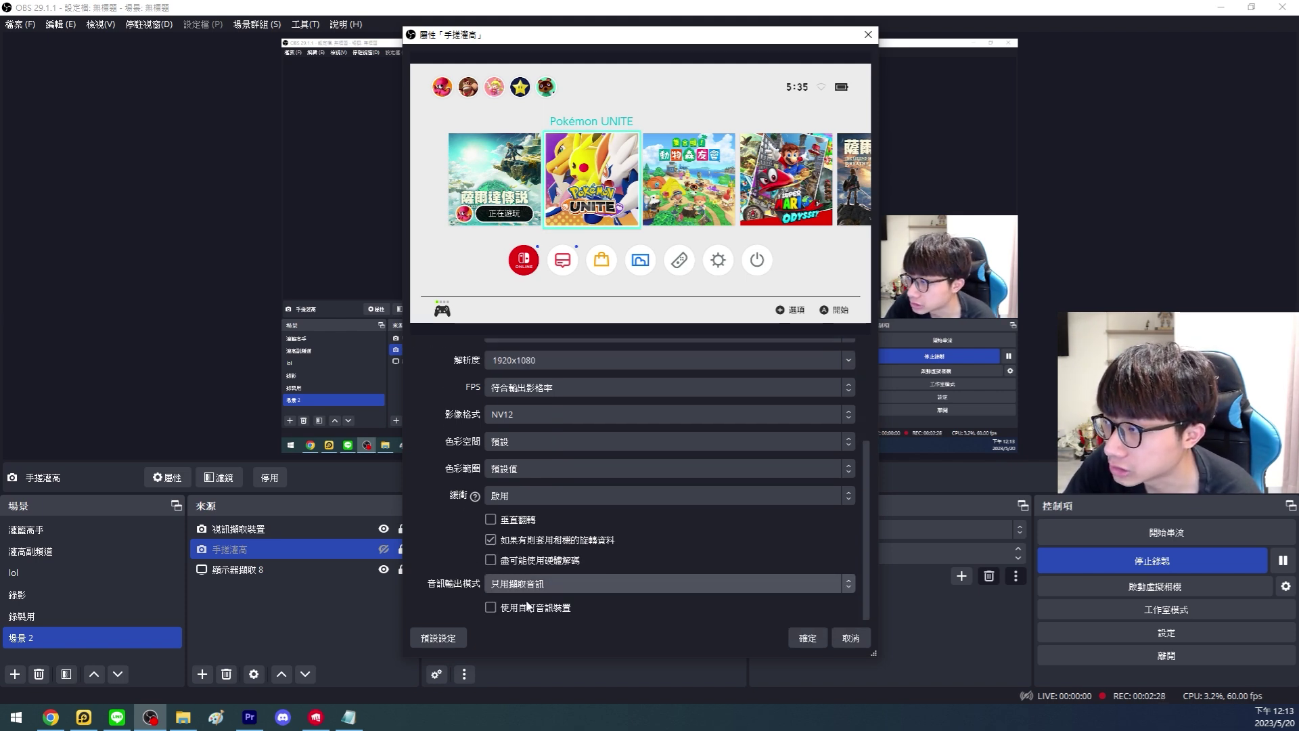
click(802, 635)
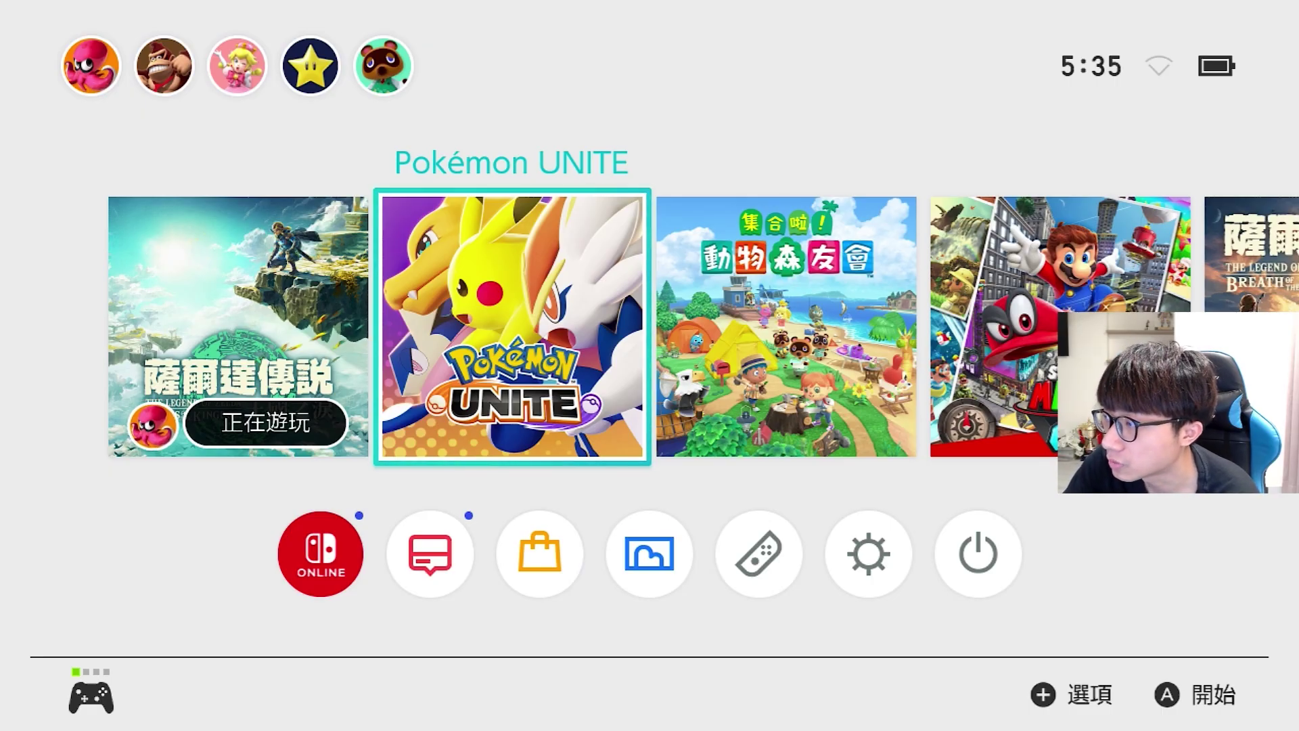
Check the capture source's sound on the Switch home screen by moving the selection between 薩爾達傳說 and Pokémon UNITE.
key(Left)
key(Right)
key(Left)
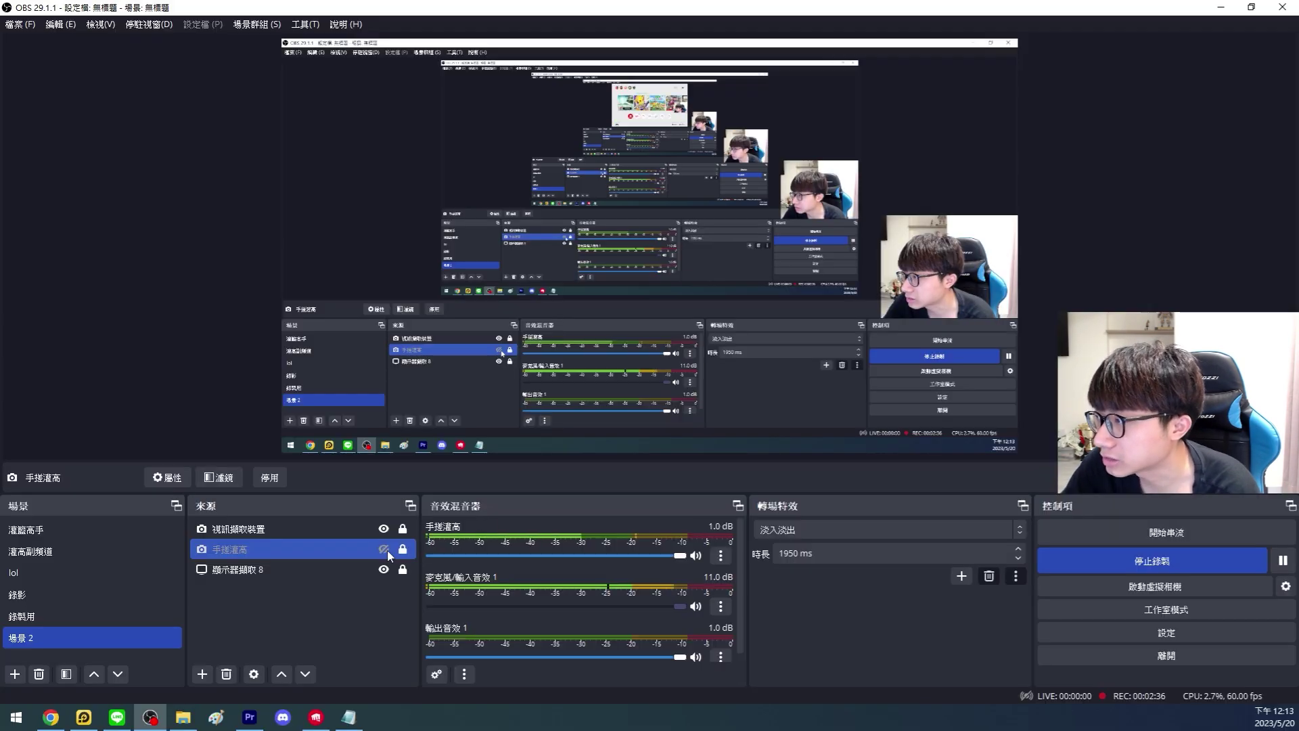
right_click(297, 570)
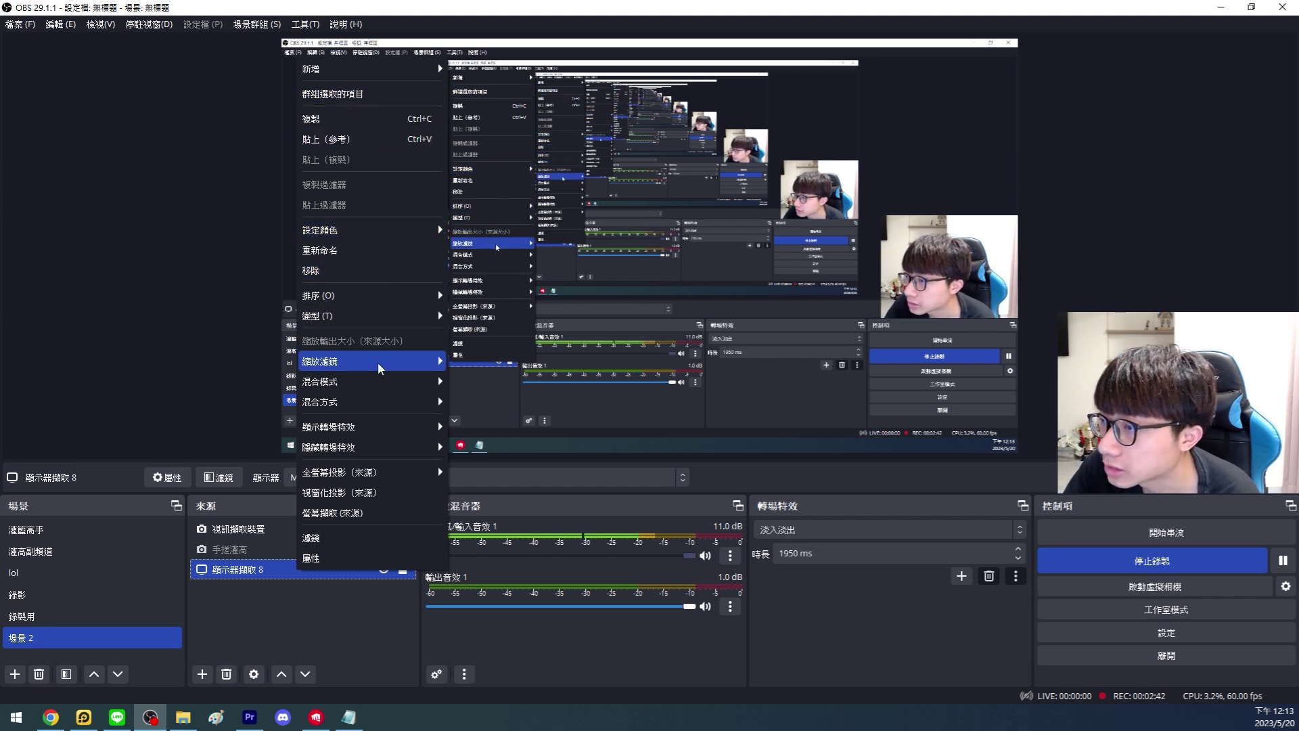
click(263, 570)
double_click(262, 570)
click(614, 385)
click(658, 416)
click(687, 385)
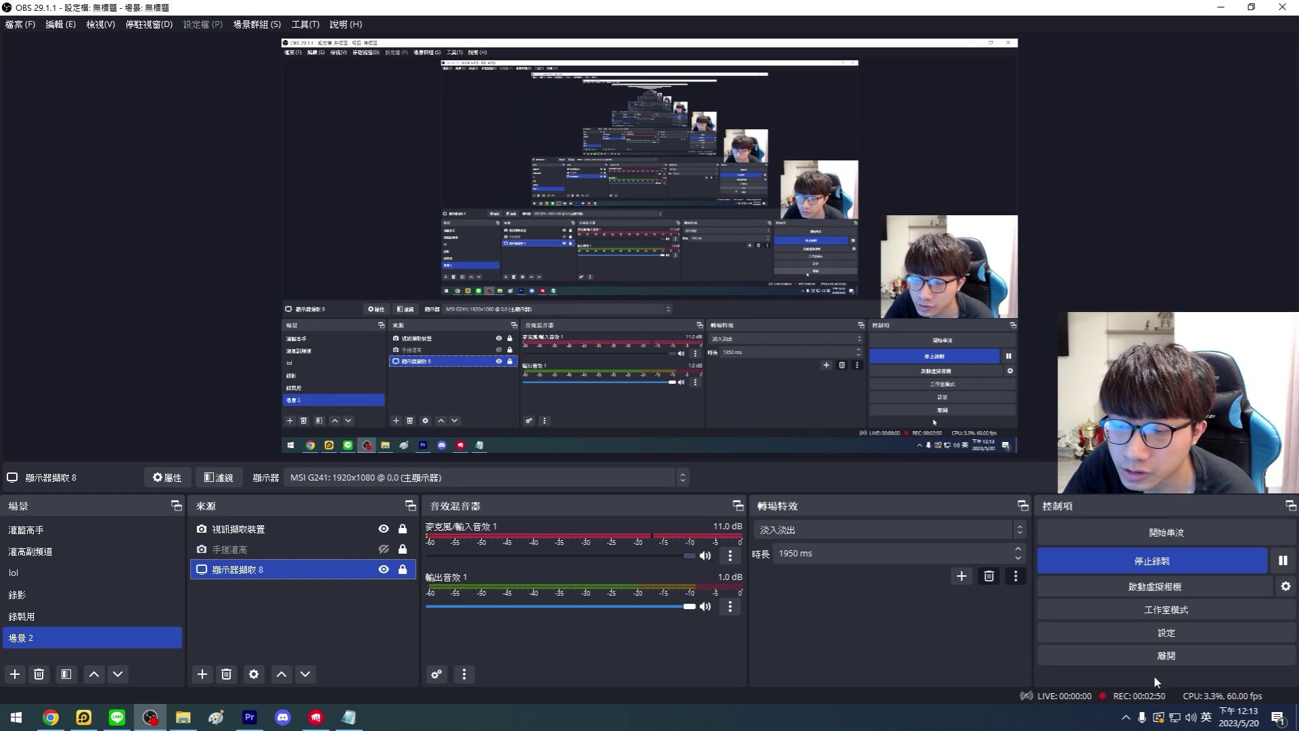
Open the Windows sound settings and display the list of recording devices.
right_click(1191, 717)
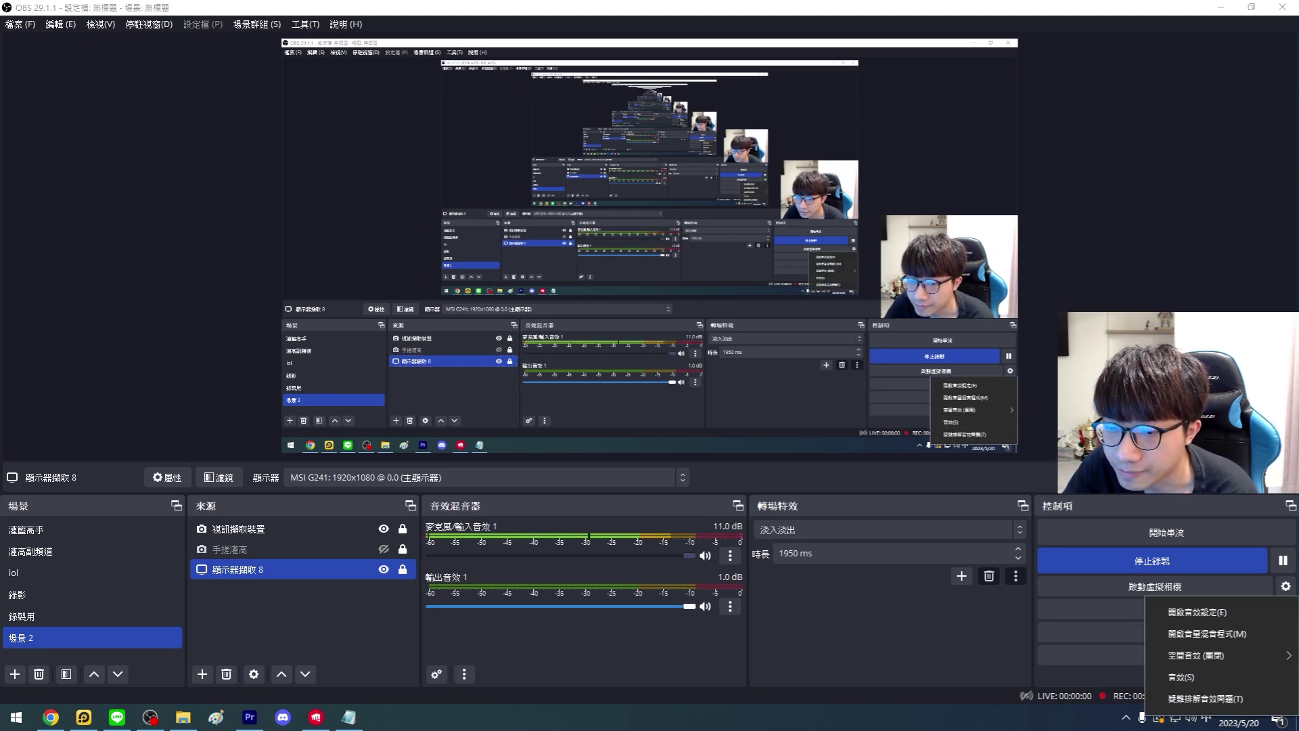
click(1191, 718)
right_click(1190, 719)
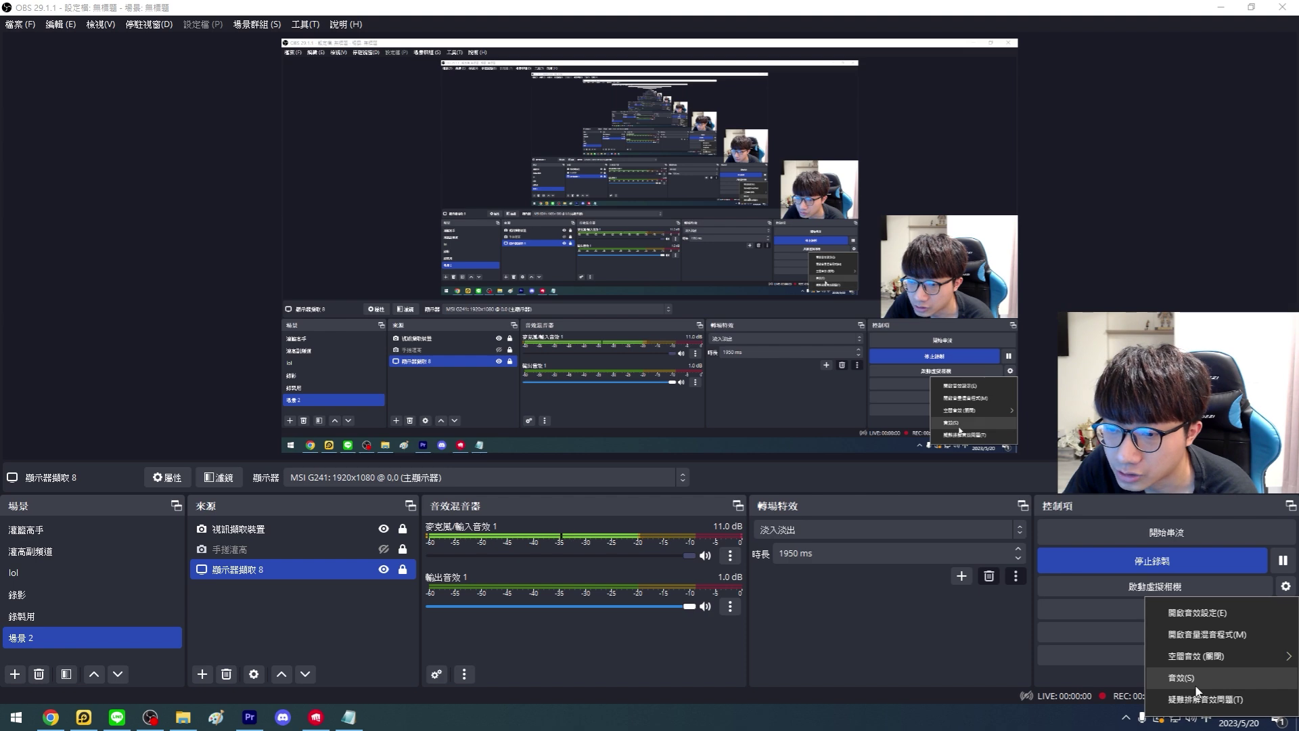
click(1110, 672)
drag(203, 98, 713, 175)
click(653, 199)
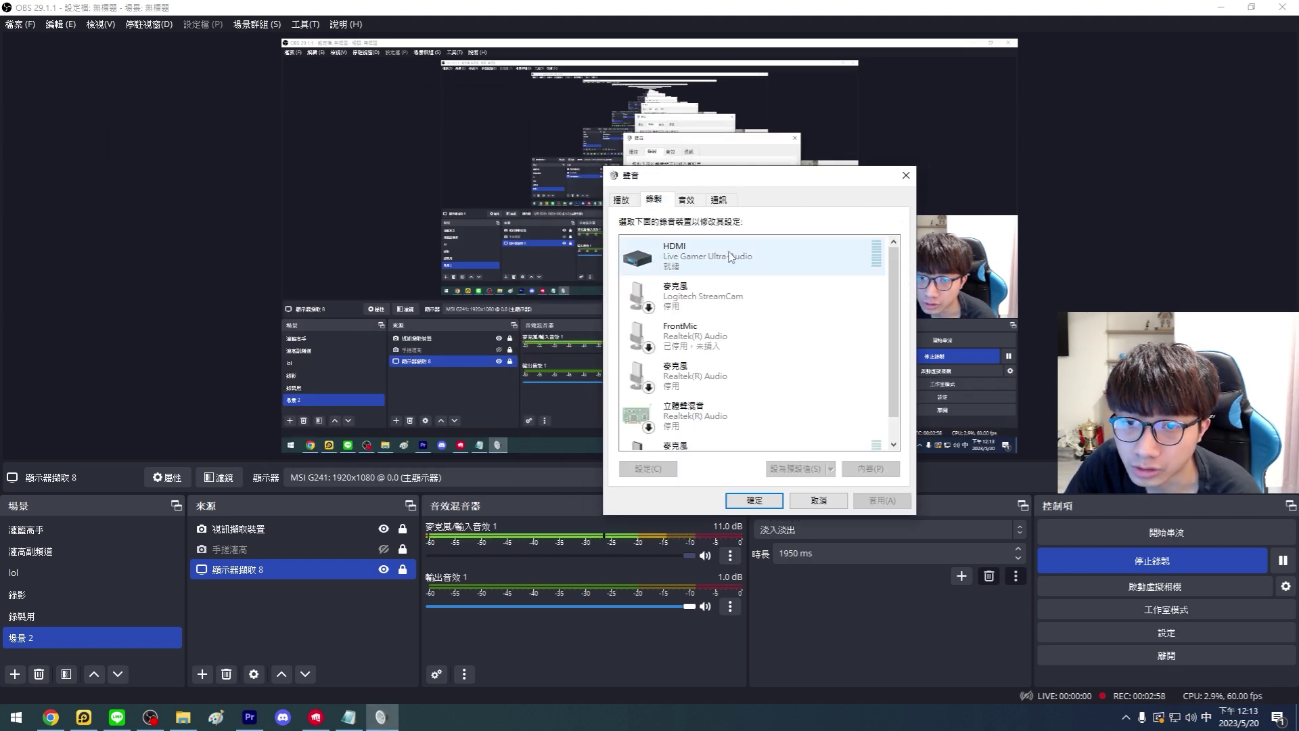
Inspect the listening options of the HDMI Live Gamer Ultra-Audio recording device and close the sound settings.
click(731, 257)
right_click(734, 256)
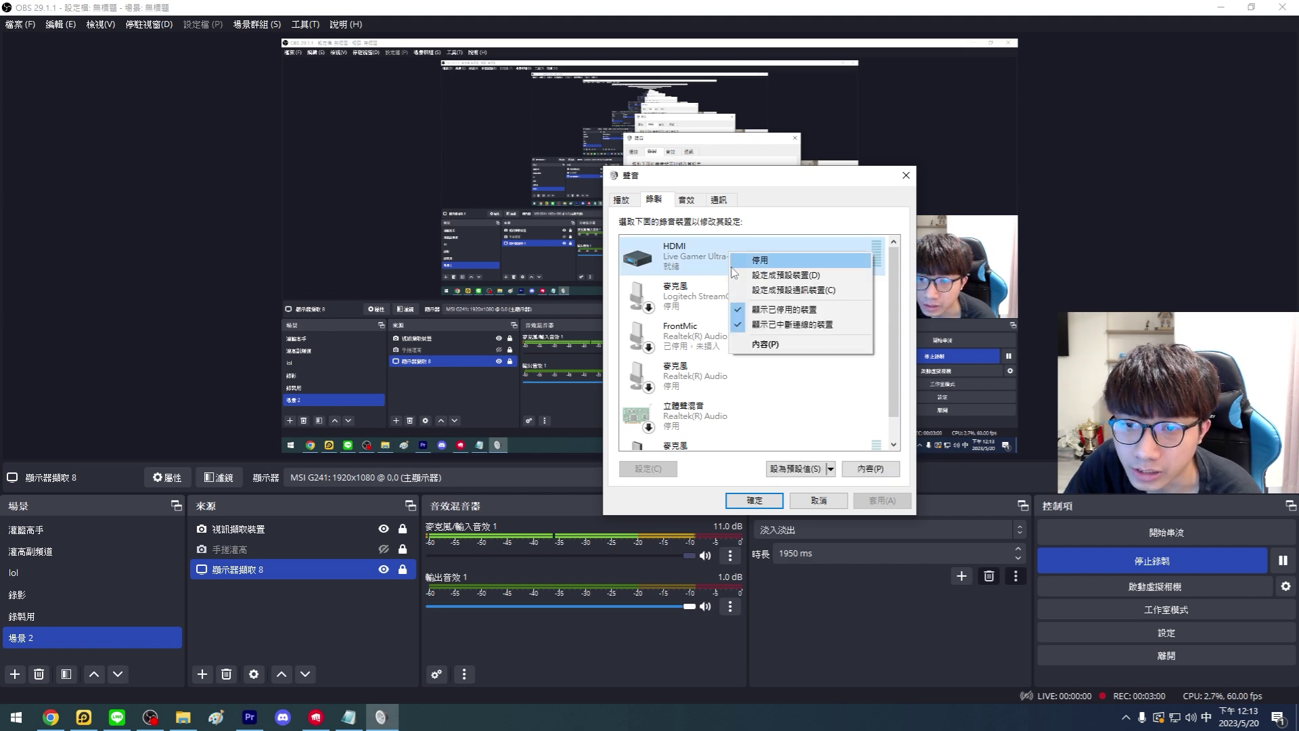
click(760, 345)
click(678, 253)
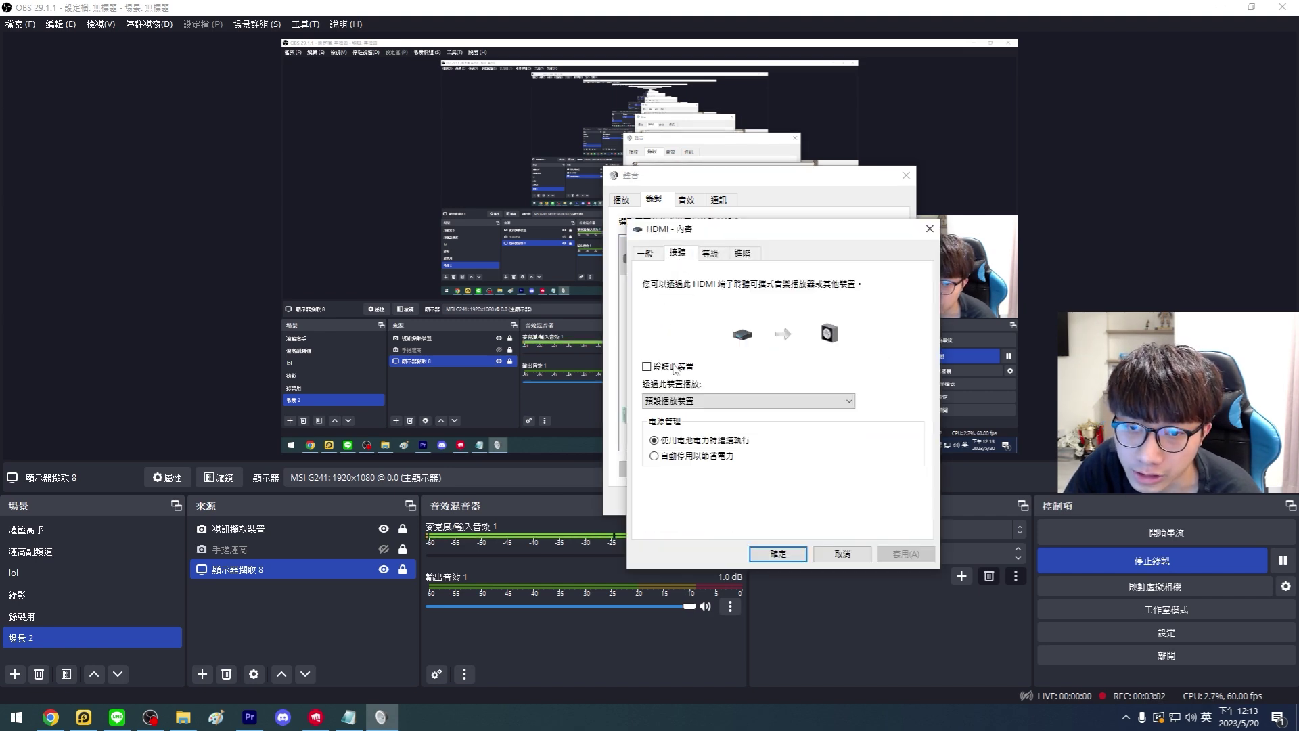
click(778, 554)
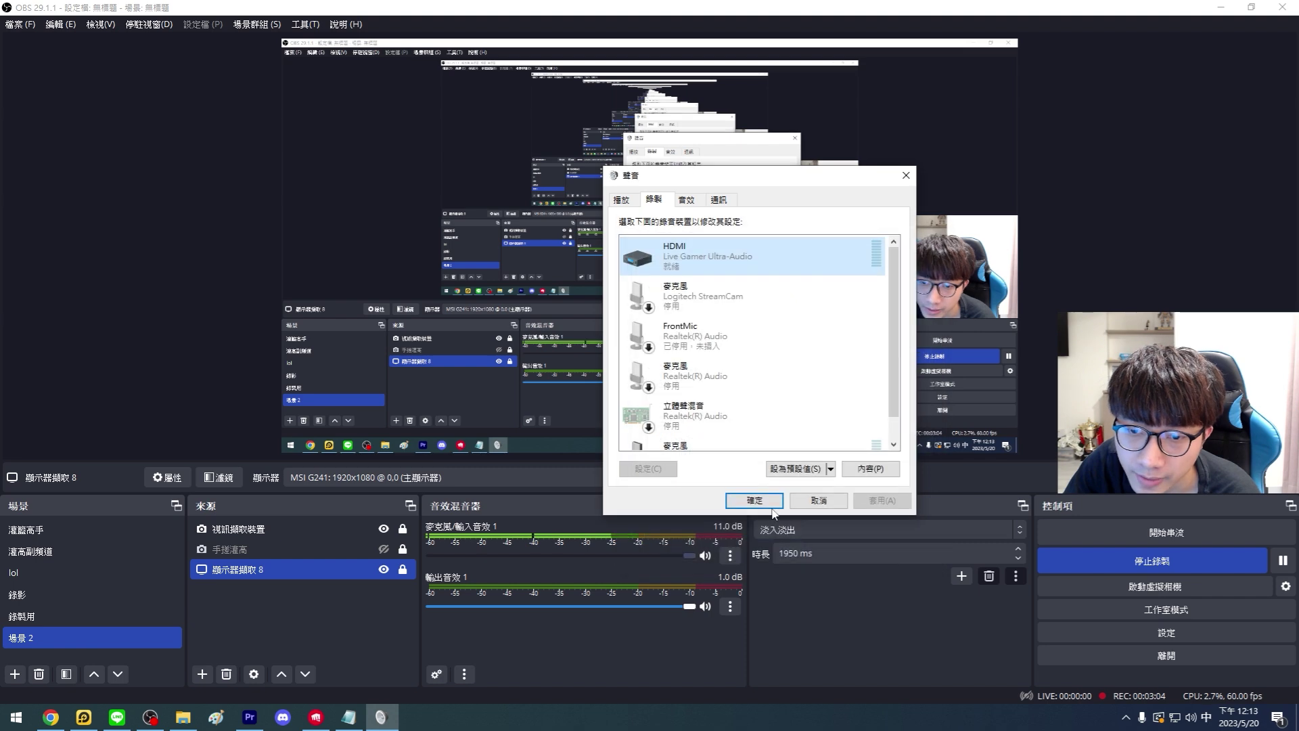
click(770, 494)
Show the hidden capture source, test its audio by repeatedly moving between 薩爾達傳說 and Pokémon UNITE, and return to the OBS window view.
ctrl+click(368, 549)
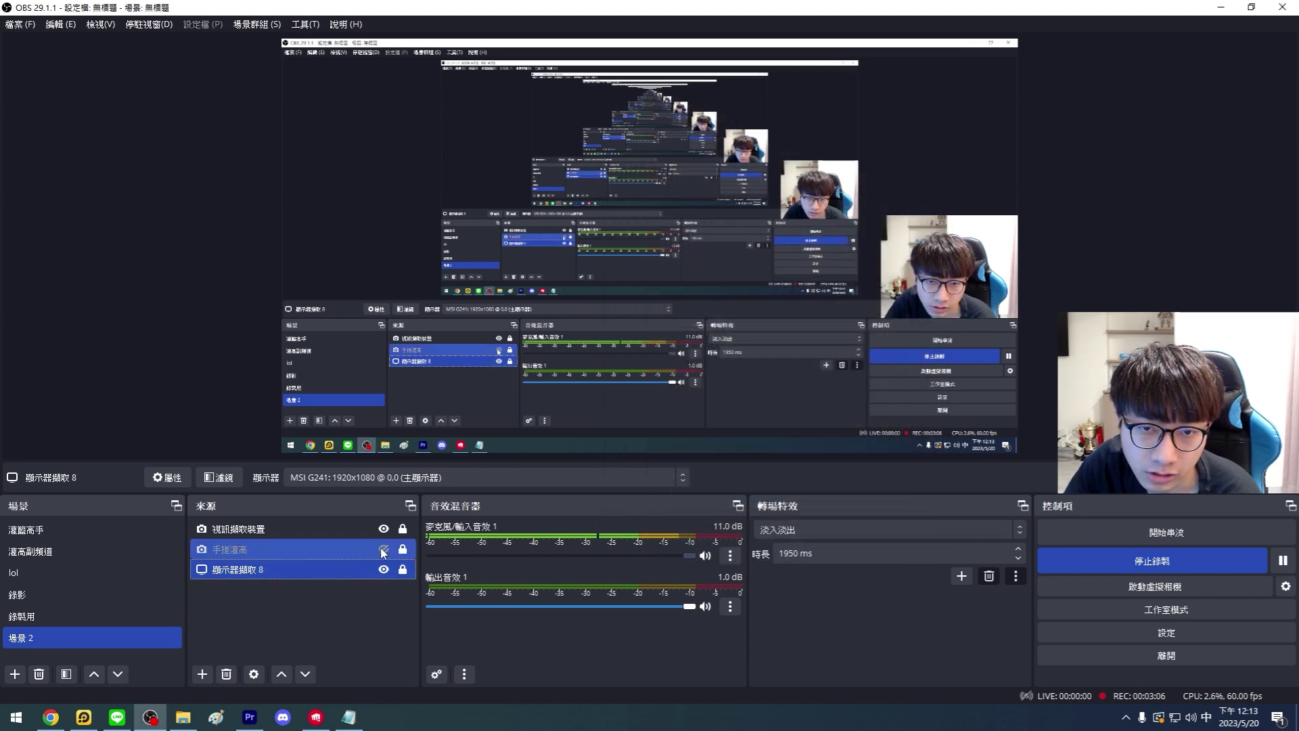
click(384, 550)
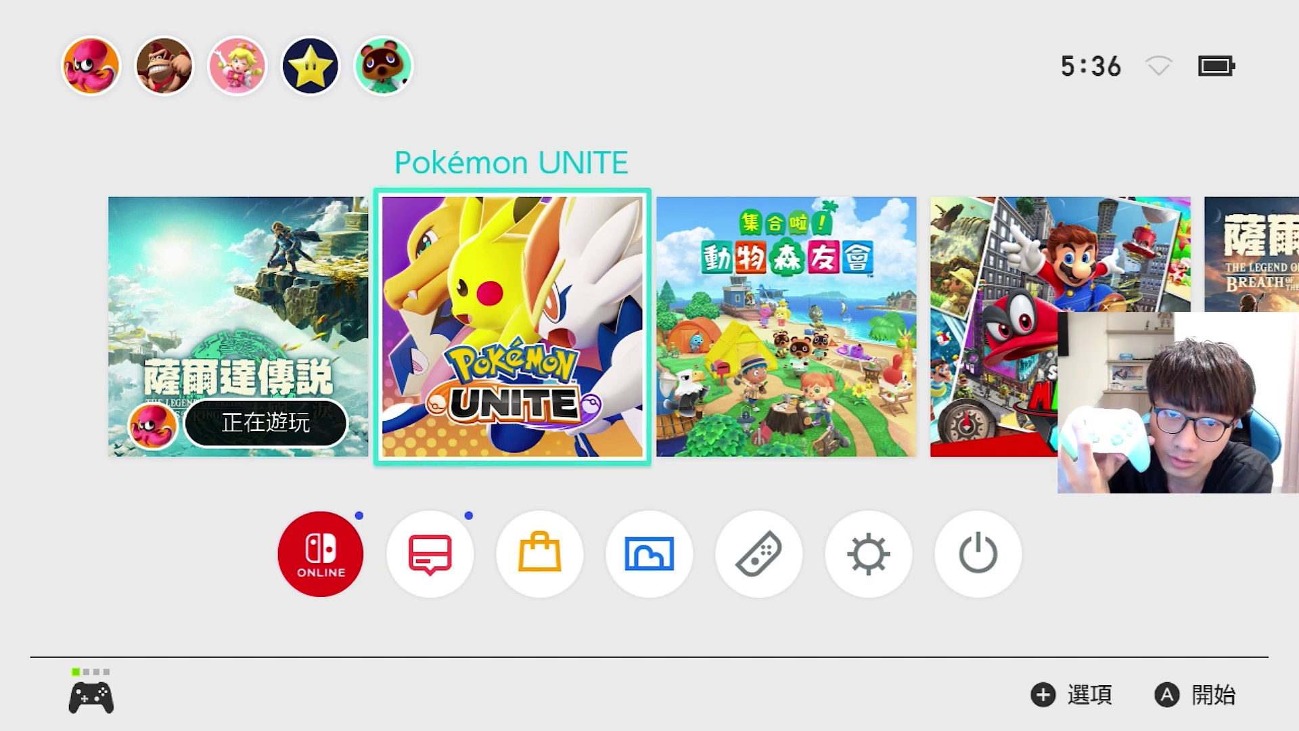
key(Left)
key(Right)
key(Left)
key(Right)
key(Left)
key(Right)
key(Left)
key(Right)
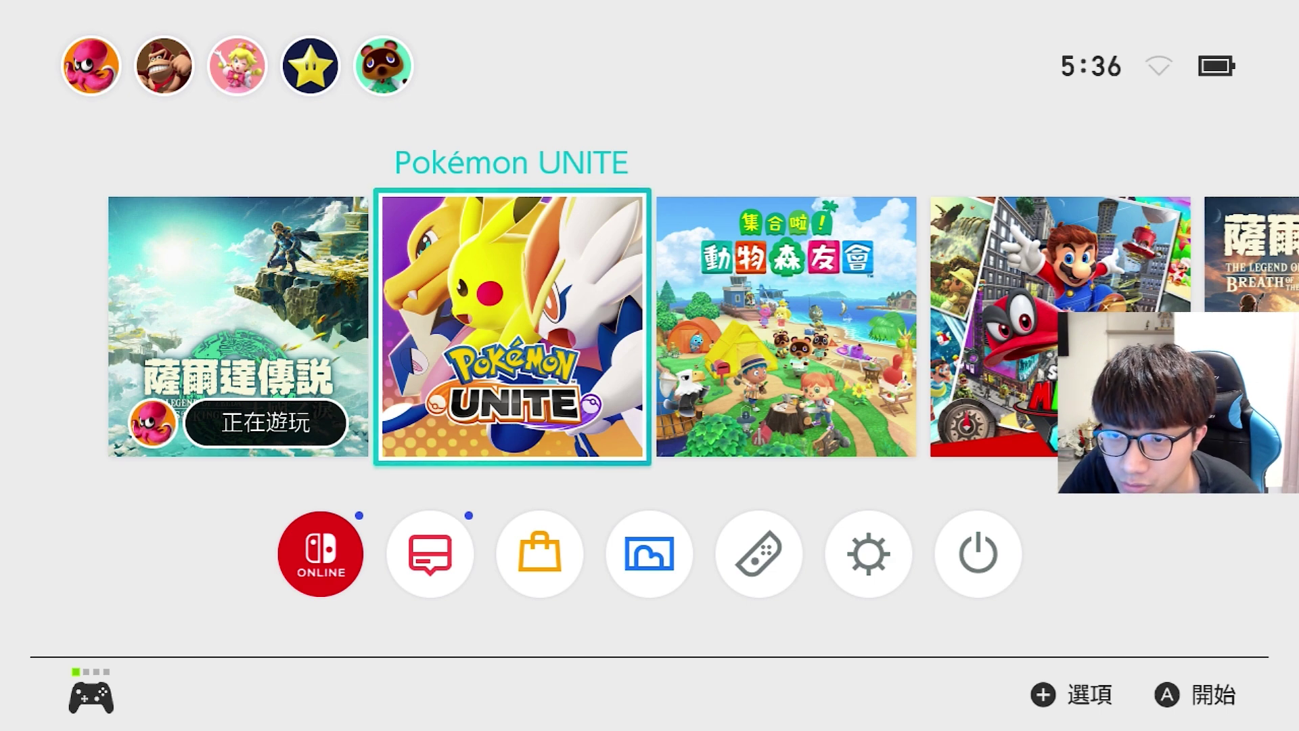
key(alt+Tab)
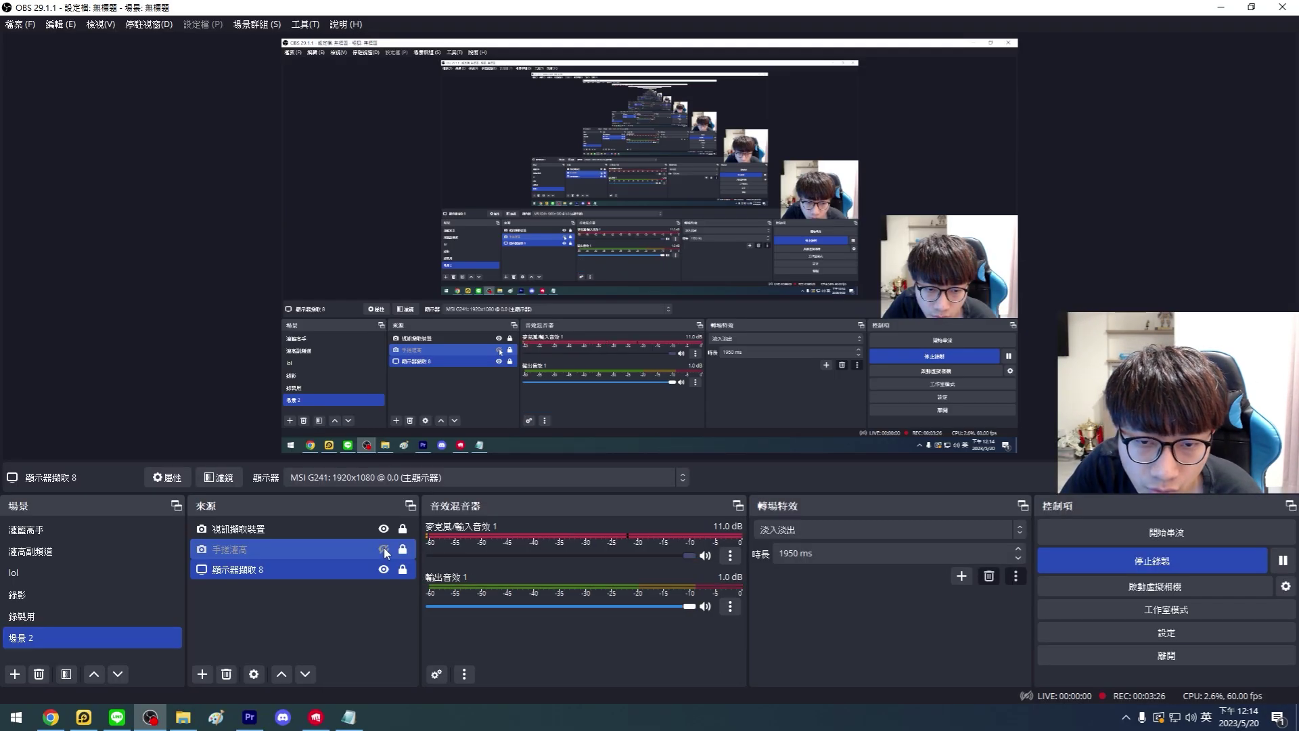
Examine the sync offset of 輸出音效 1 in the advanced audio properties and close them.
click(730, 606)
click(784, 545)
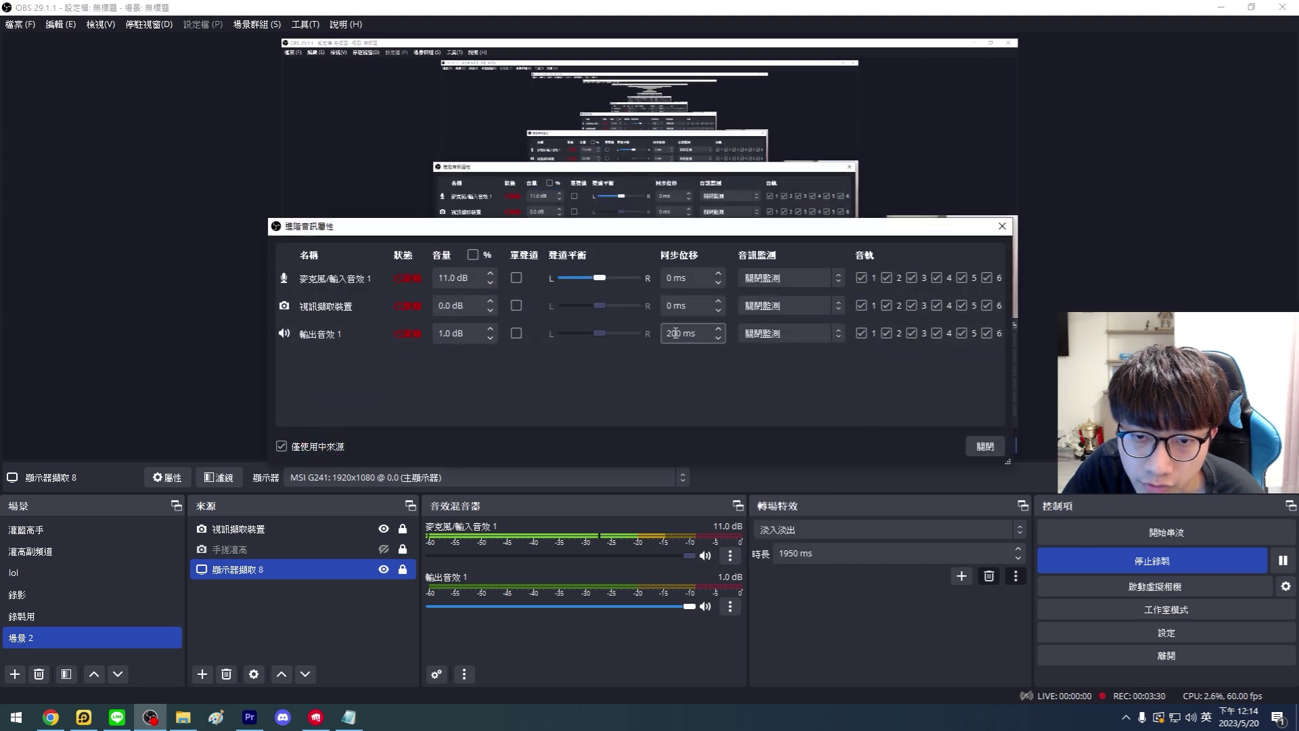
click(984, 446)
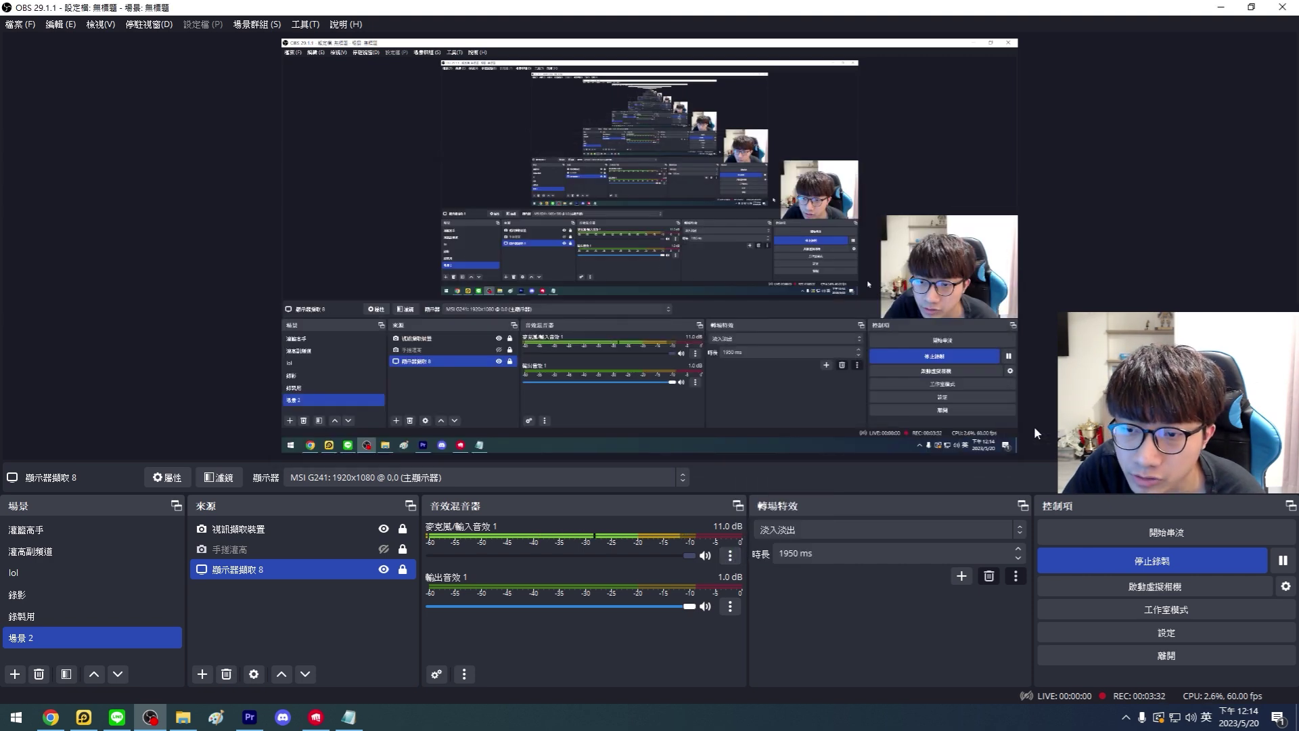